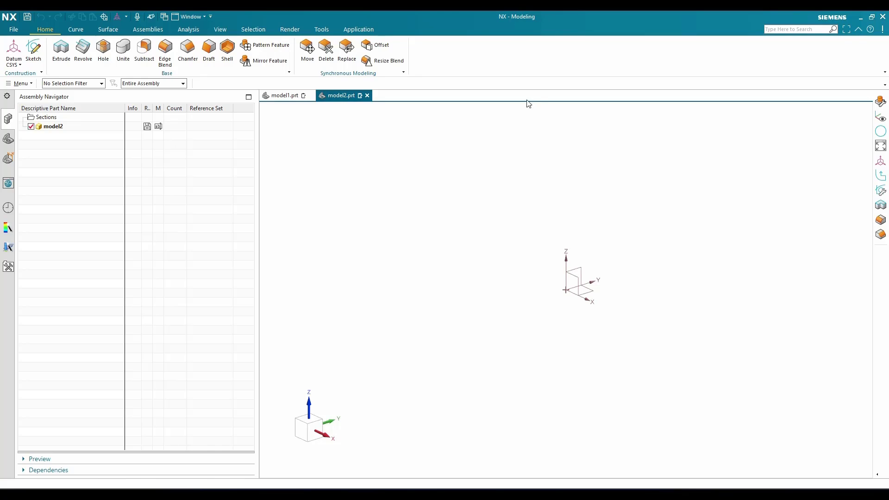
- Switch the part to the Sheet Metal application and back to Modeling
click(357, 30)
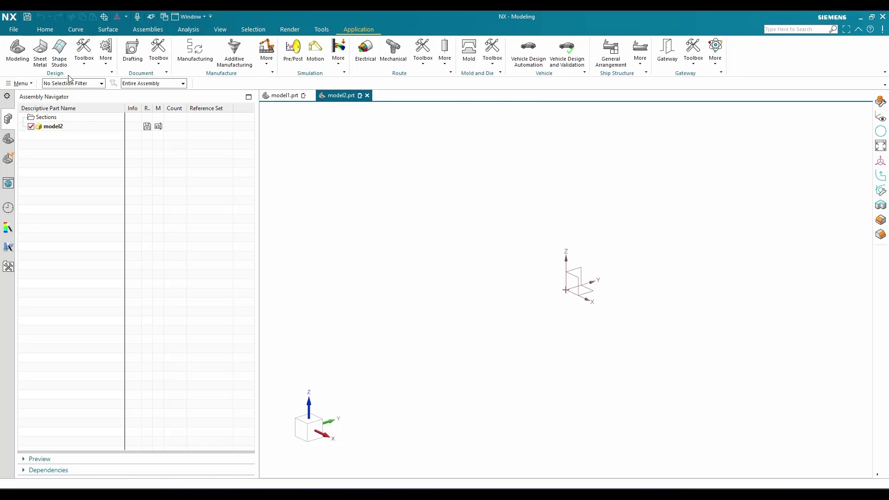
click(40, 50)
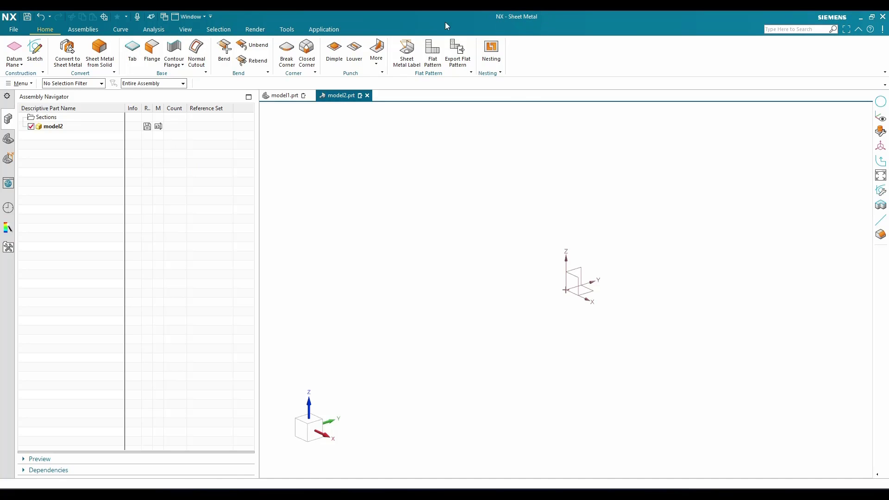
click(324, 30)
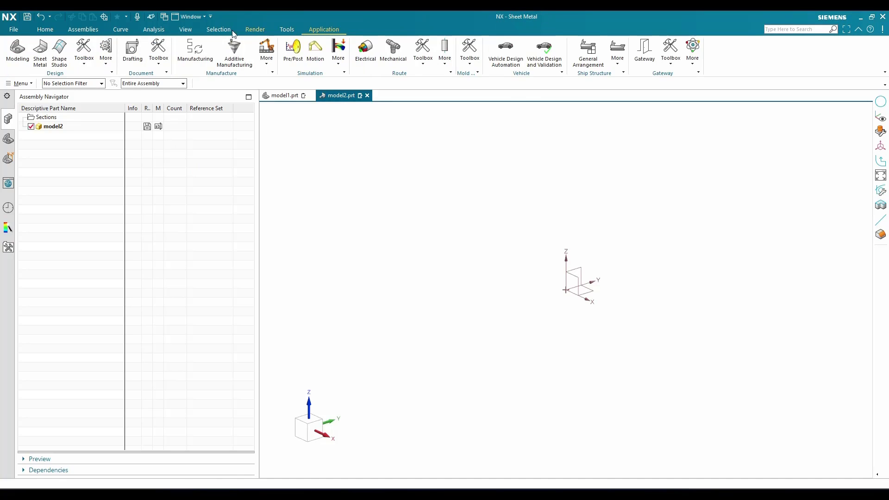
click(25, 51)
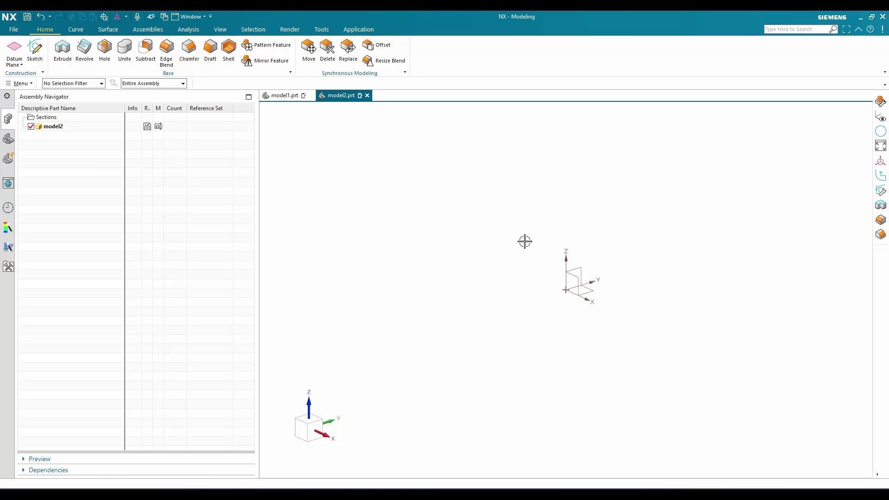
- Show the part's model history and highlight its datum coordinate system
click(8, 160)
click(11, 141)
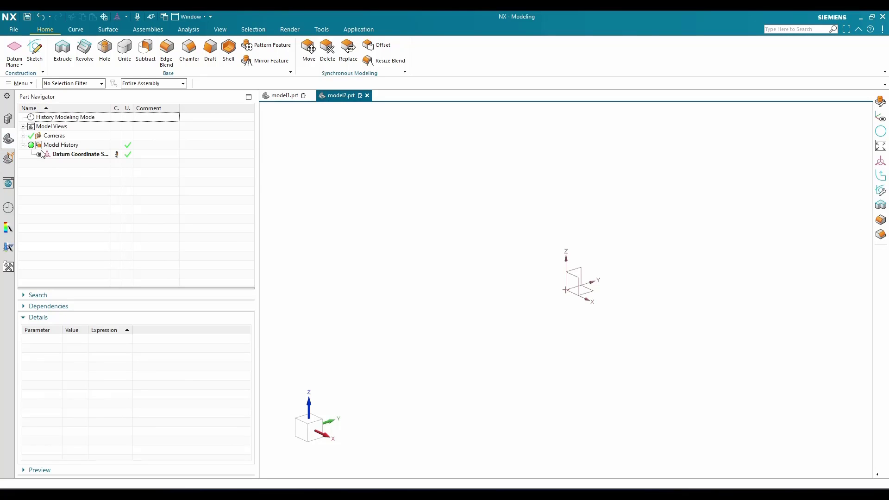
click(59, 154)
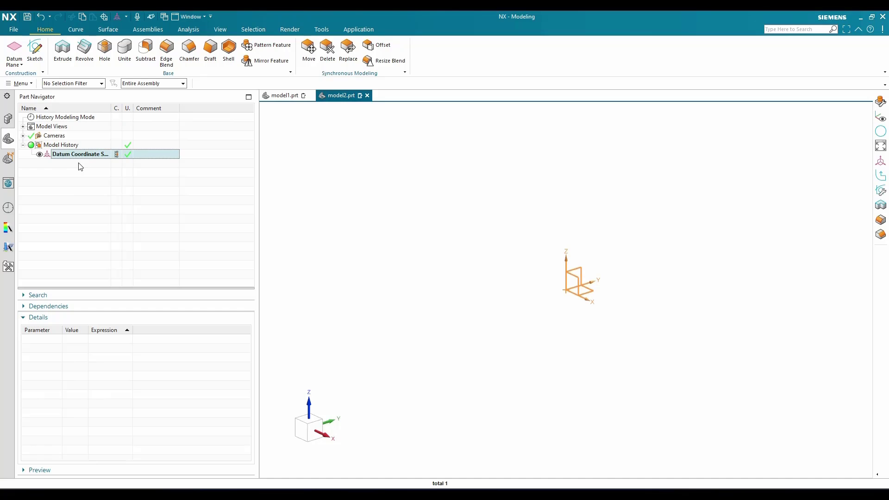
key(Escape)
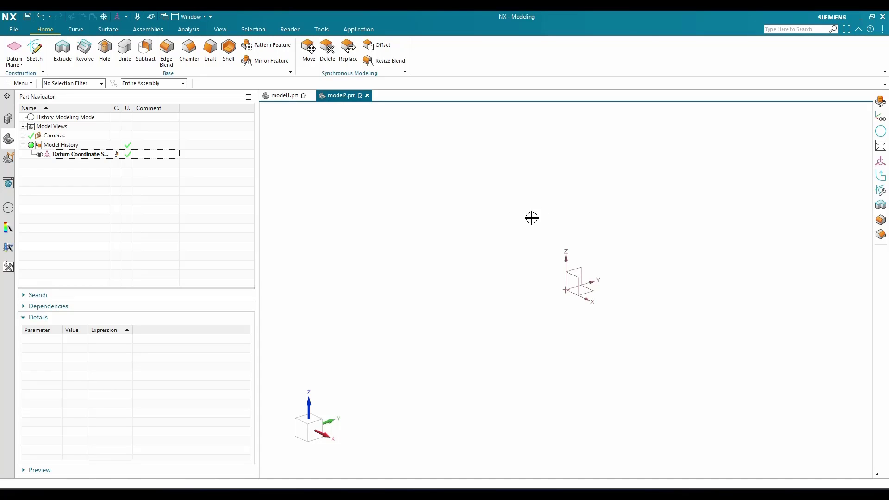
- Edit the datum coordinate system dynamically and move its origin to X 240, Y -230, Z 0
double_click(576, 272)
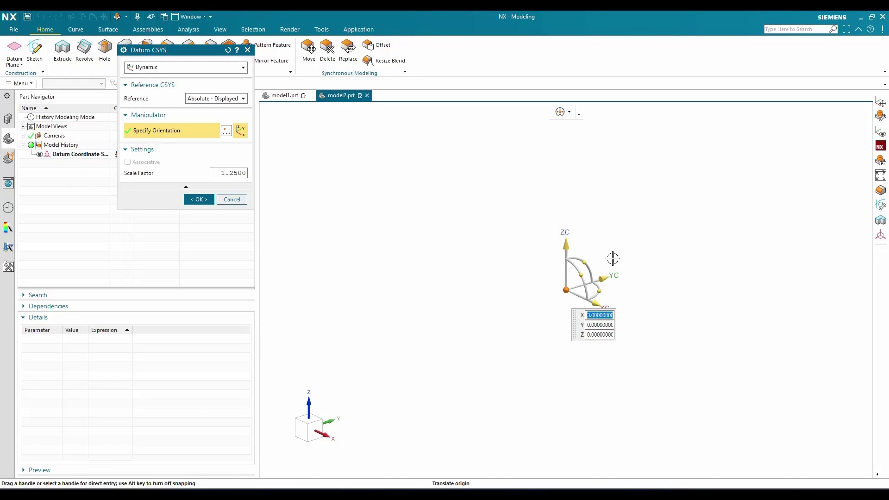
drag(613, 274, 584, 361)
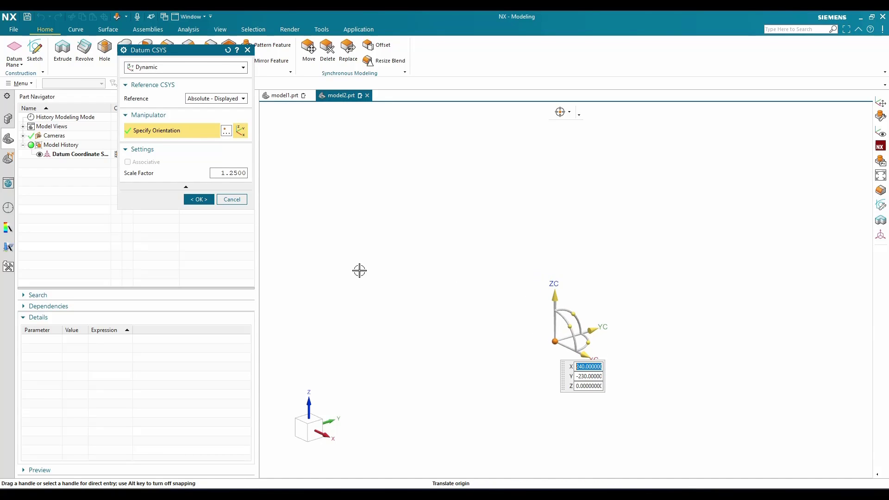
click(199, 199)
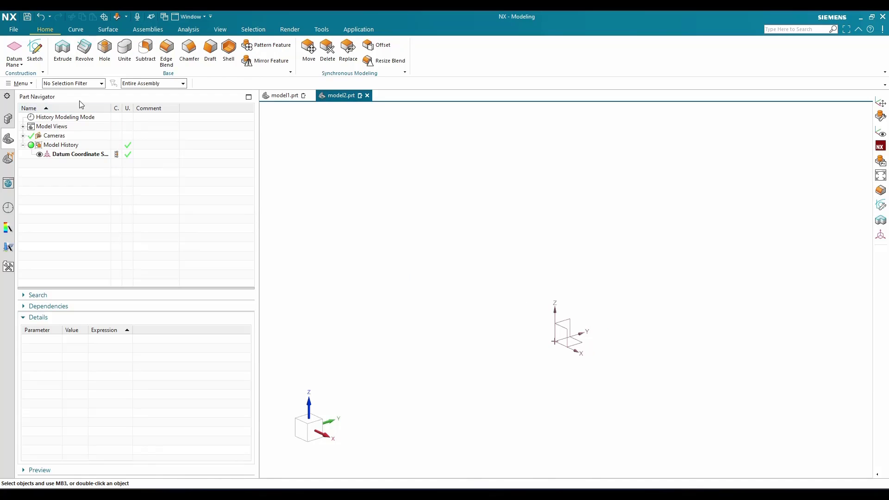
- Sketch a single diagonal line on the YZ plane of the datum coordinate system and finish the sketch
click(35, 51)
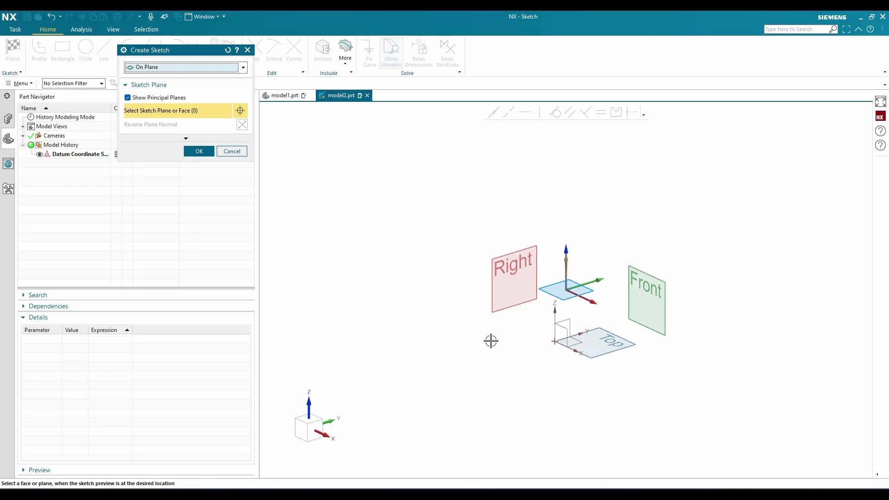
click(542, 337)
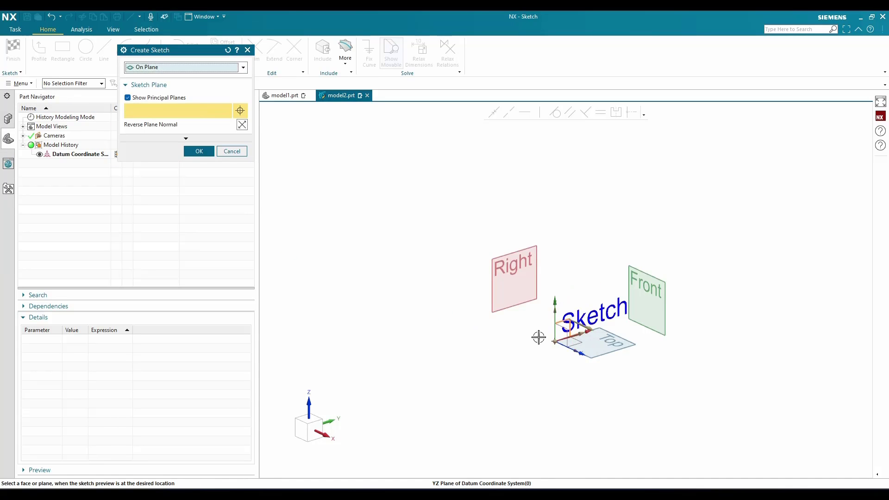
middle_click(388, 370)
click(104, 51)
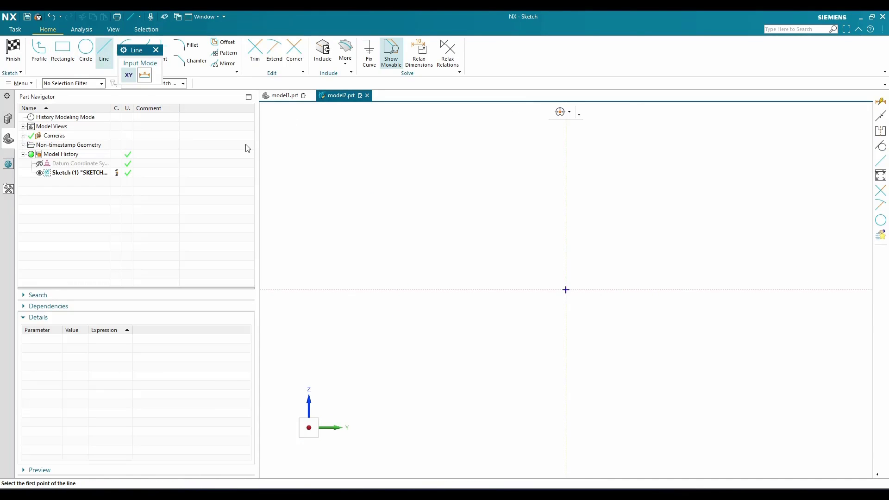
click(579, 244)
click(683, 162)
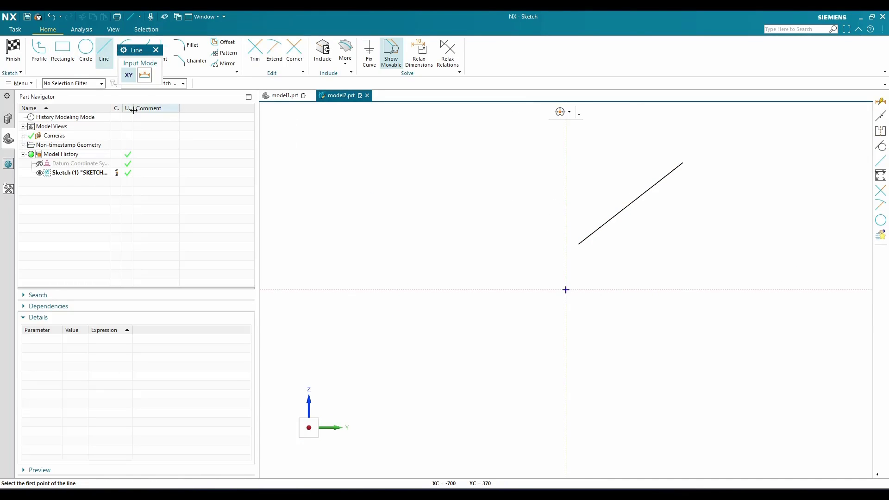
click(11, 60)
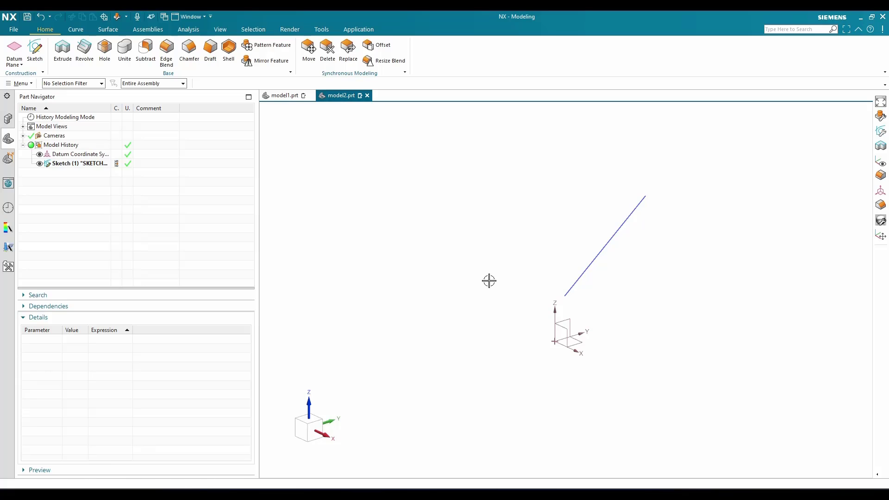
- Move the datum coordinate system that carries the sketch farther in the negative Y direction
double_click(566, 328)
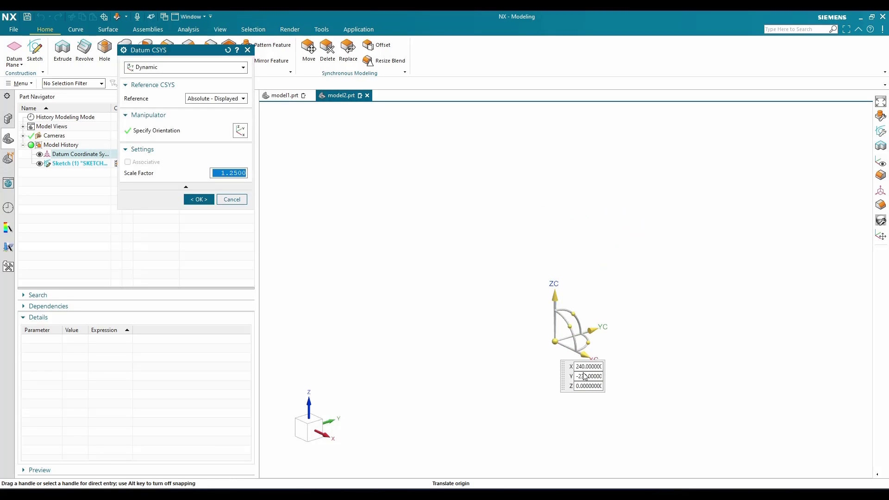
click(579, 338)
drag(580, 338, 497, 365)
click(462, 369)
click(197, 200)
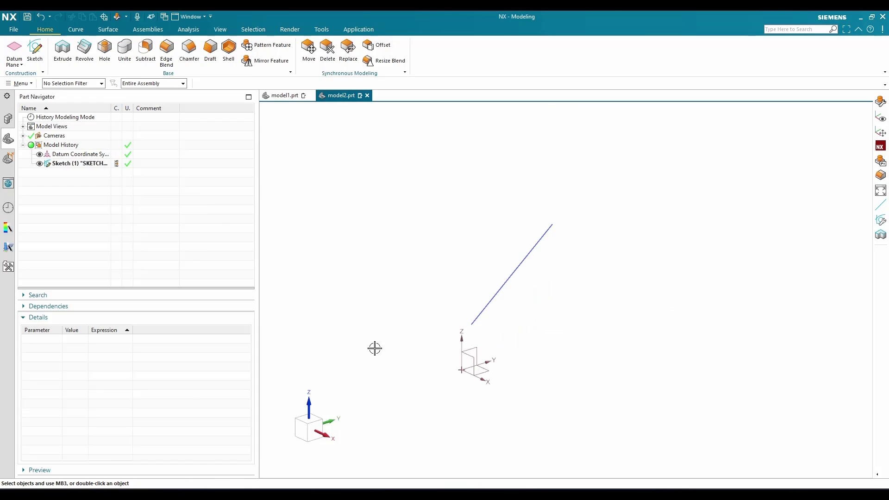
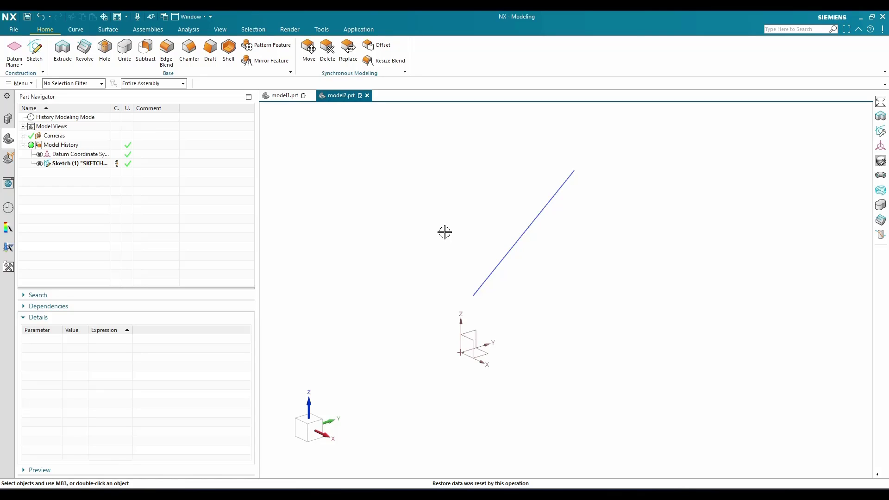
- Create a second datum coordinate system of the Absolute CSYS type
click(21, 67)
click(20, 97)
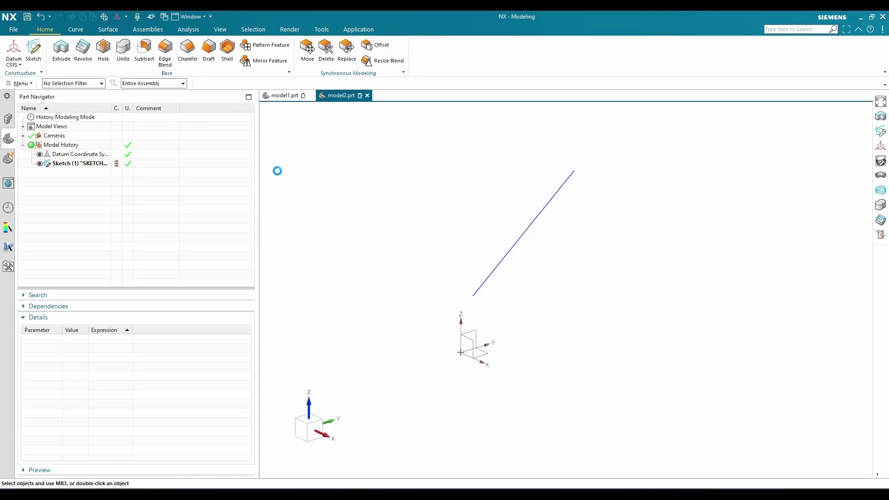
click(180, 69)
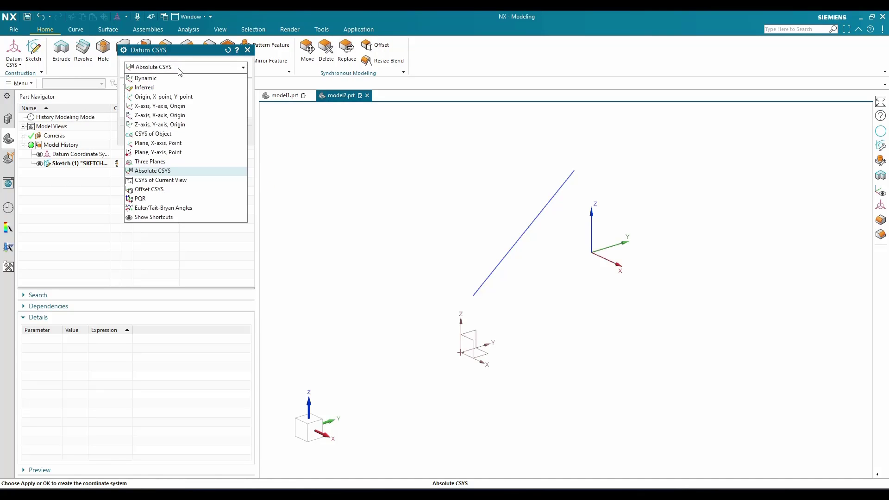
click(163, 170)
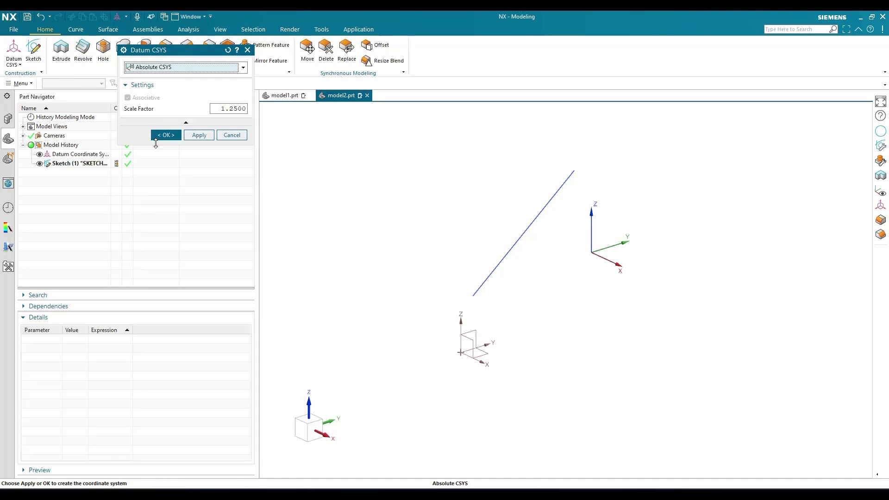
click(160, 137)
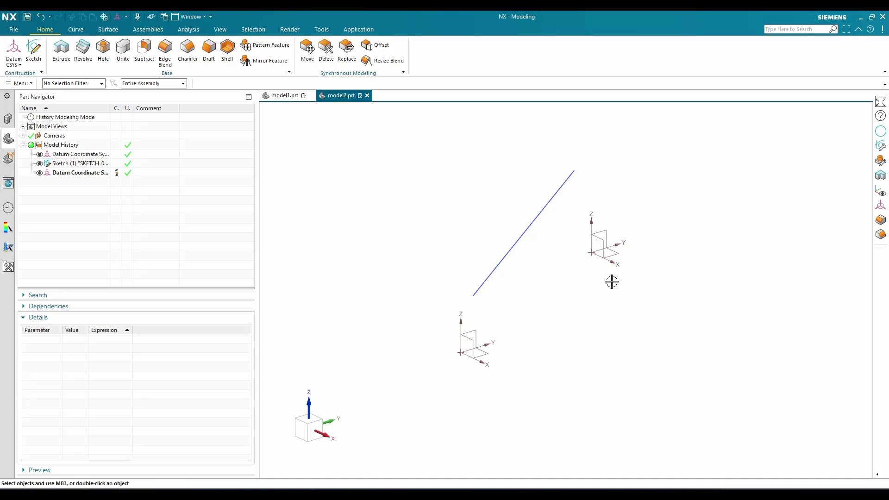
- Reopen the absolute datum coordinate system's definition to inspect its options and accept it without edits
double_click(607, 244)
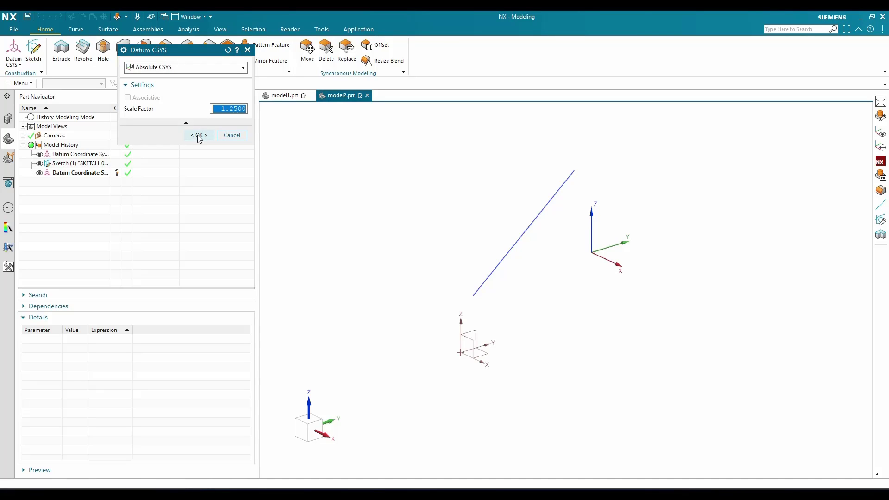
click(198, 135)
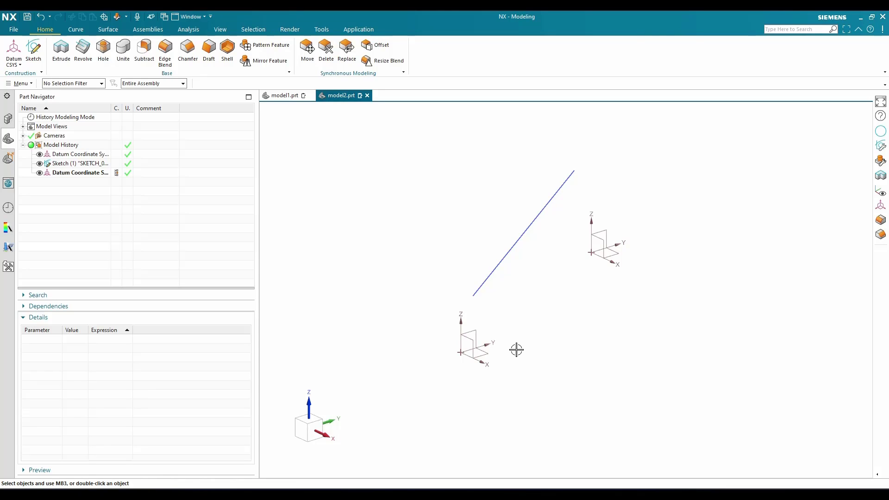
click(577, 280)
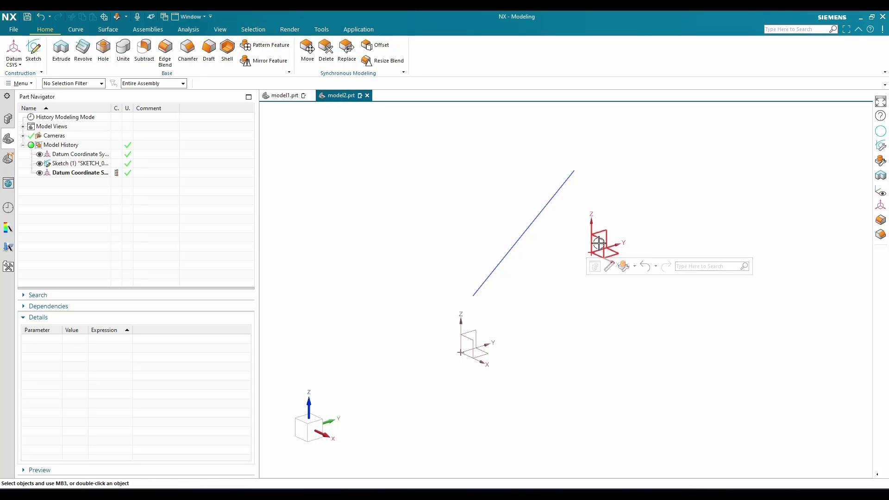
click(576, 258)
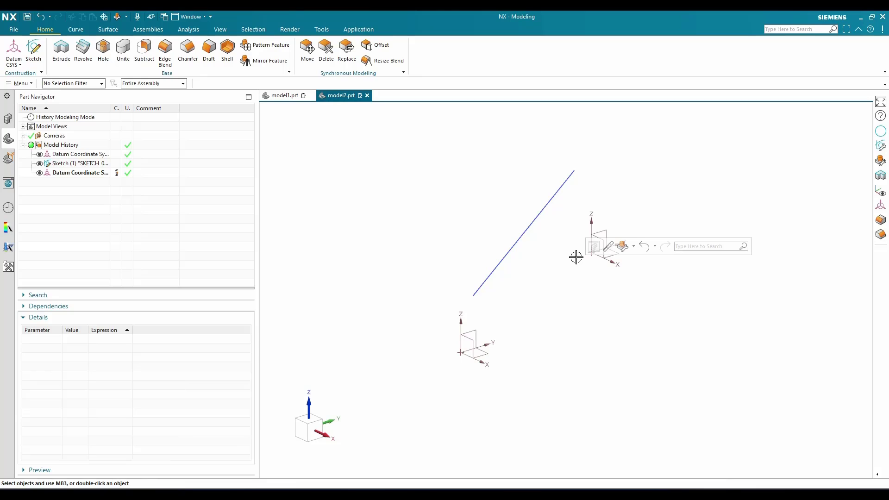
click(584, 277)
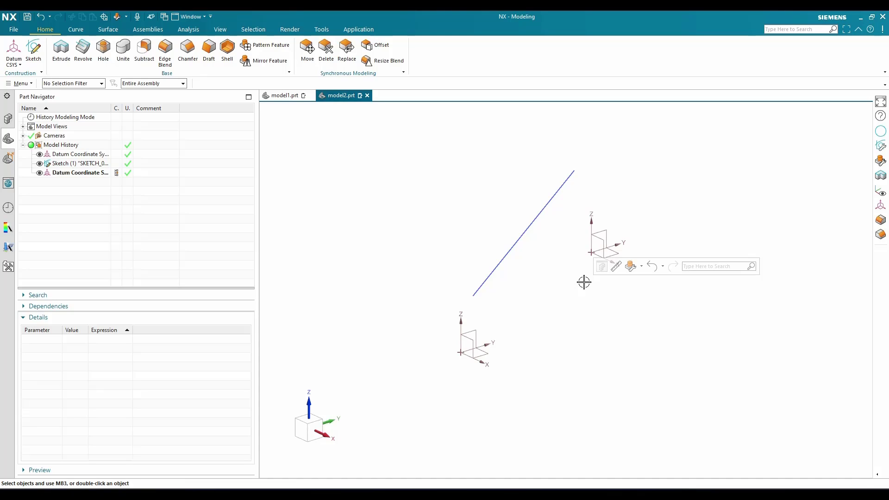
click(544, 305)
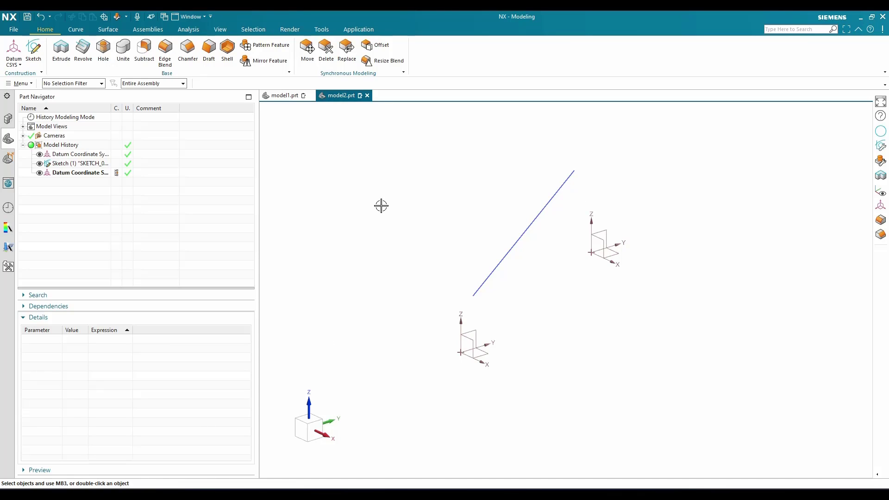
- Display the work coordinate system (WCS) and hide the absolute datum coordinate system that overlaps it
key(w)
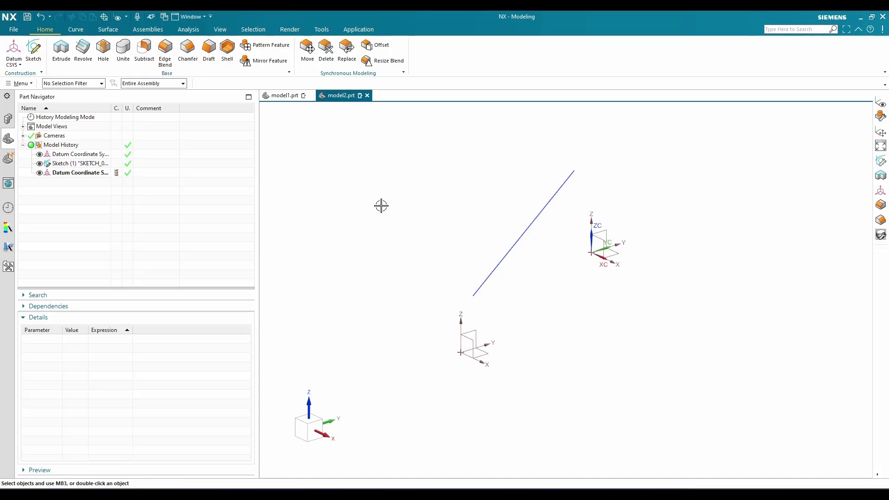
scroll(633, 269, down, 2)
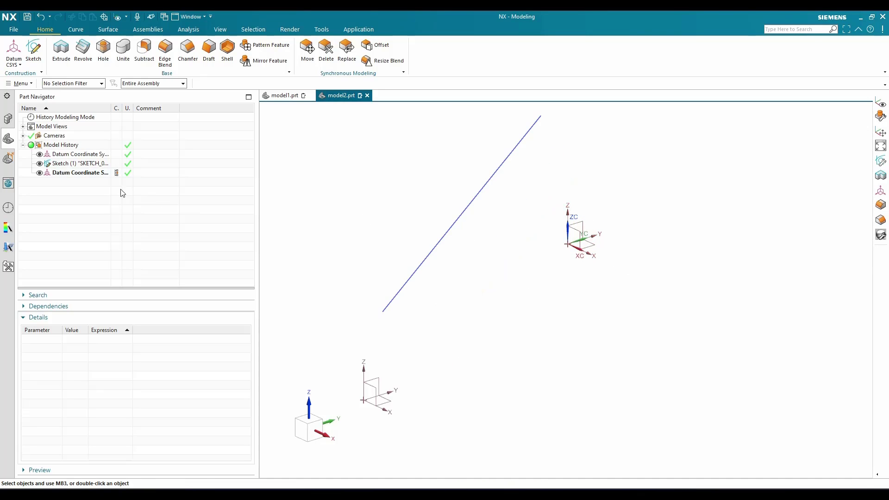
click(40, 173)
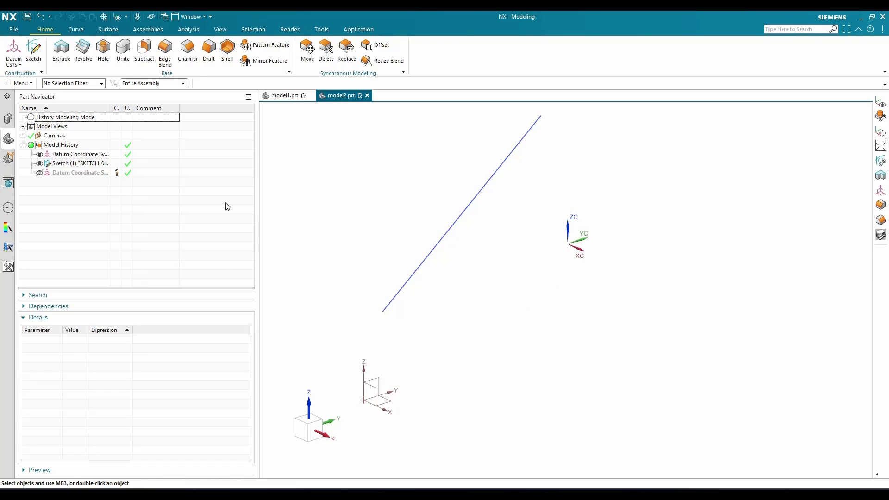
click(41, 175)
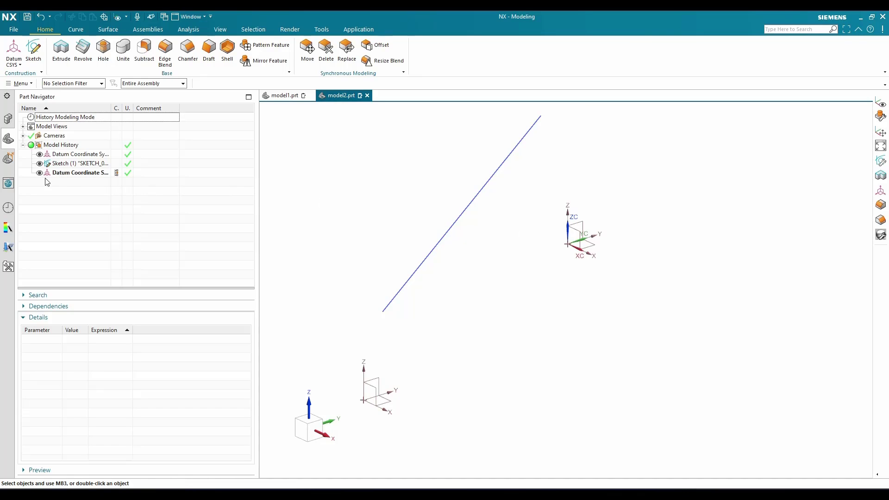
click(40, 174)
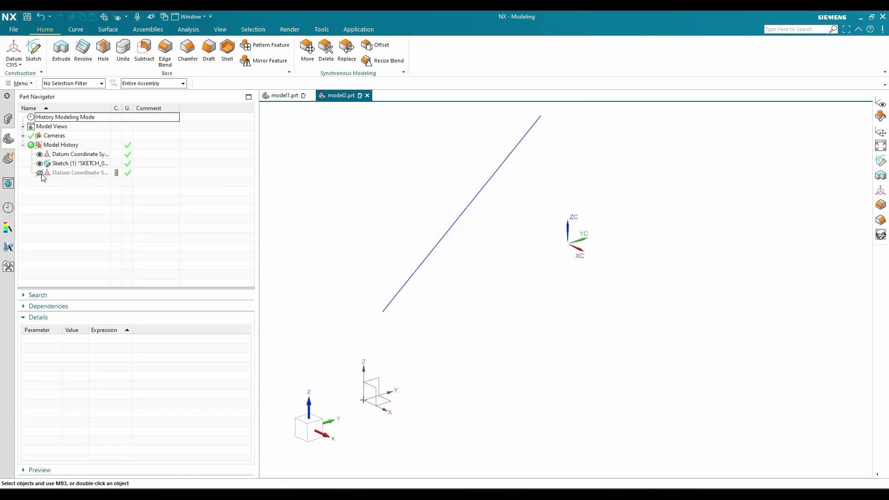
- Move the WCS about 350 along its XC axis and leave WCS editing
double_click(569, 240)
drag(600, 262, 779, 338)
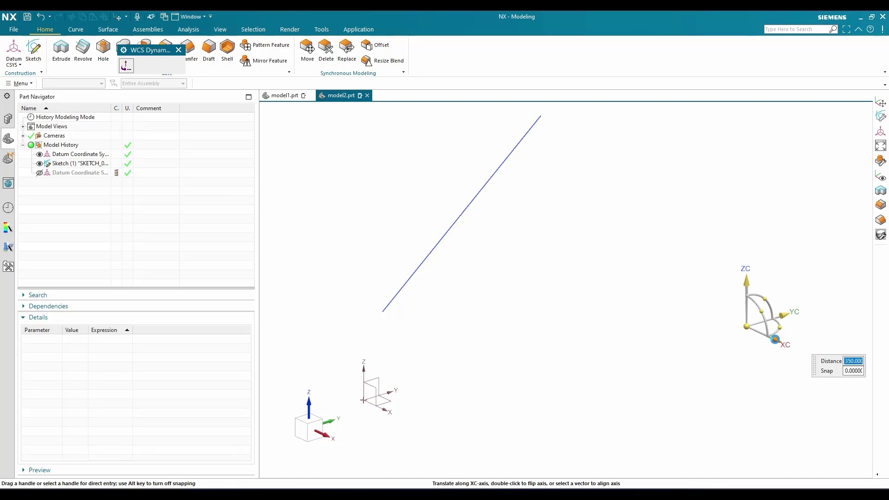
key(Escape)
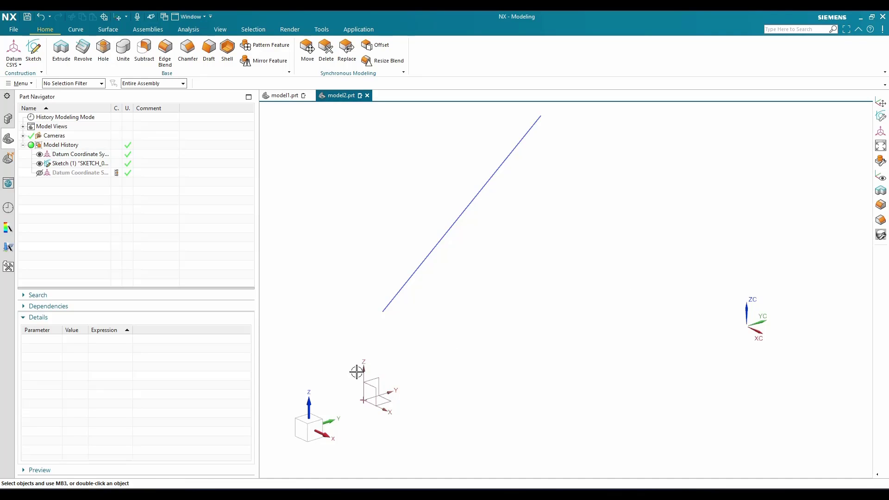
click(378, 393)
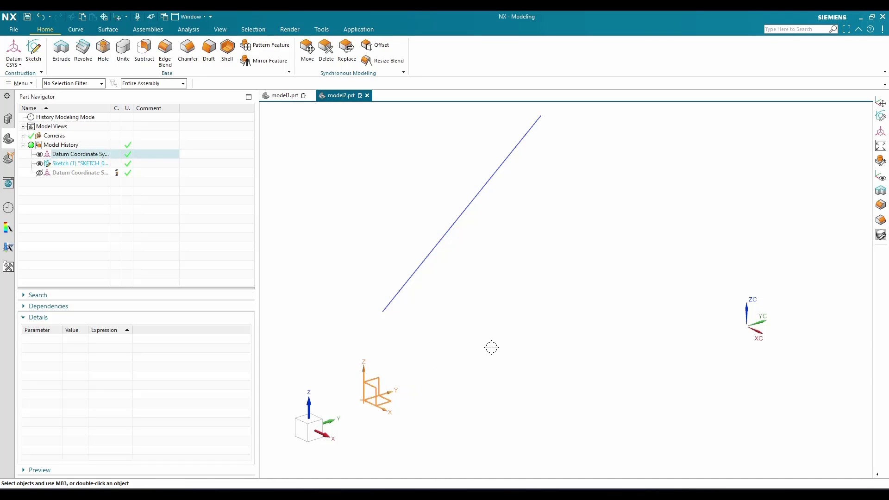
key(Escape)
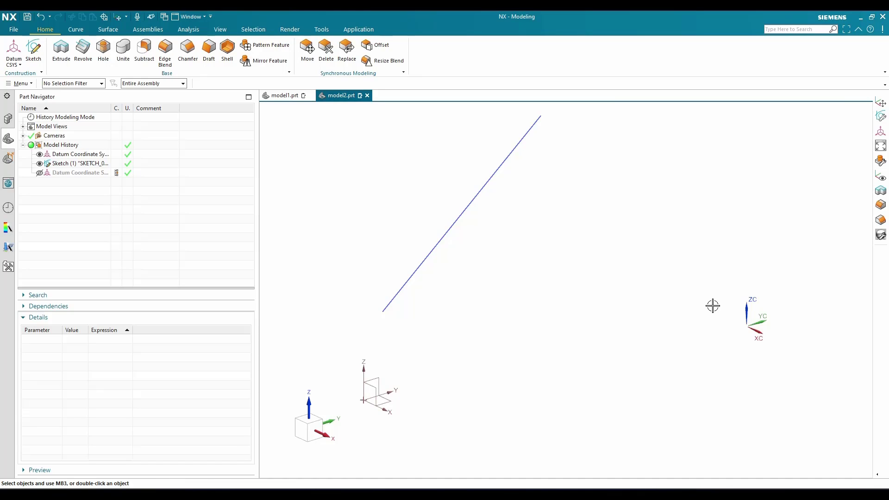
scroll(521, 268, up, 2)
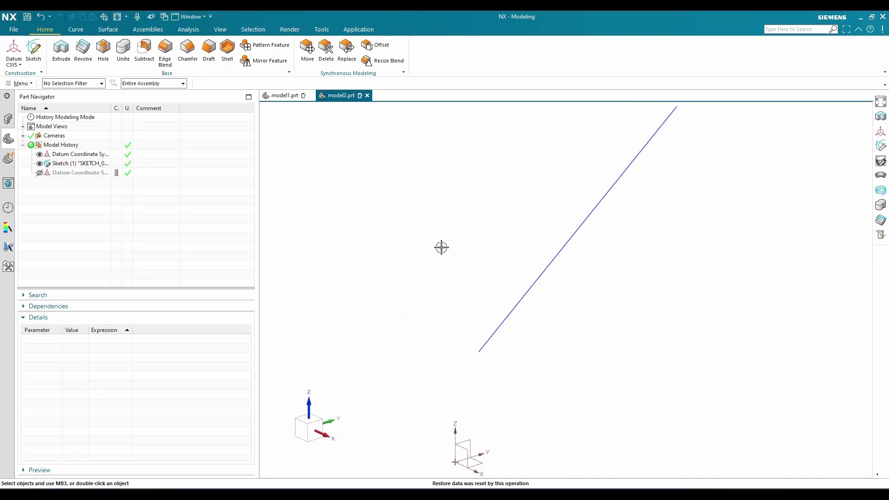
scroll(441, 248, down, 2)
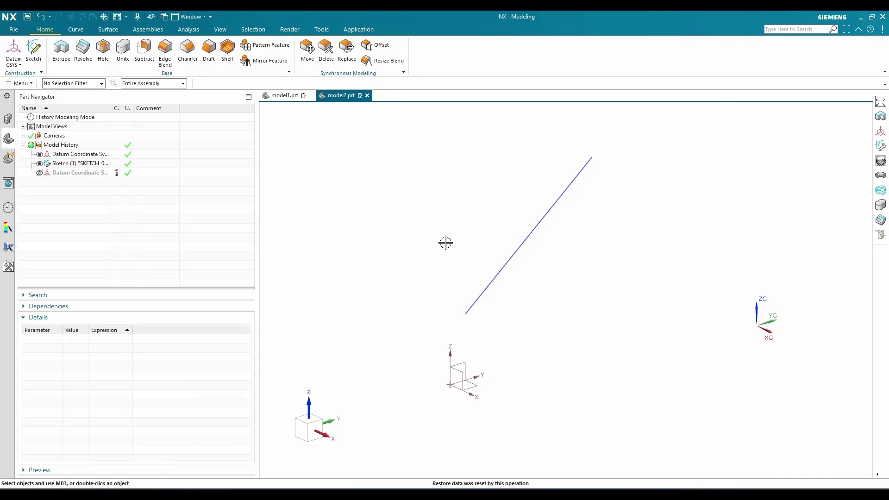
- Start a new datum coordinate system and set its type to Dynamic
click(19, 65)
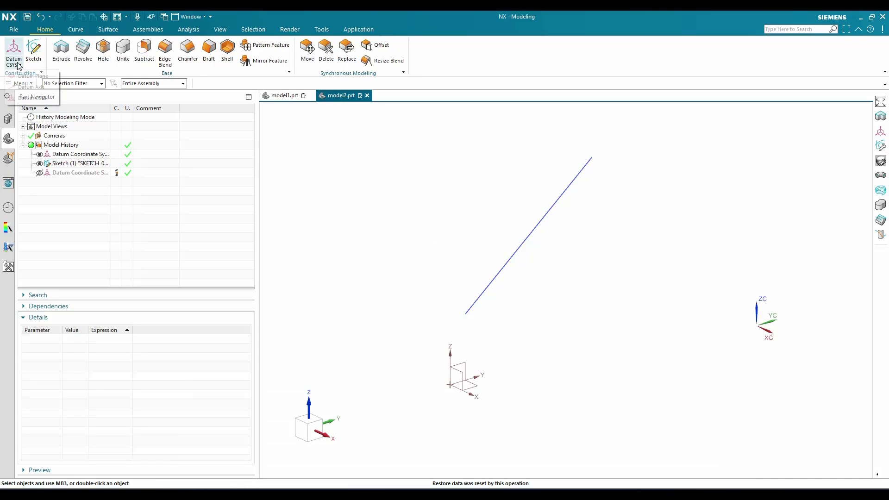
click(29, 97)
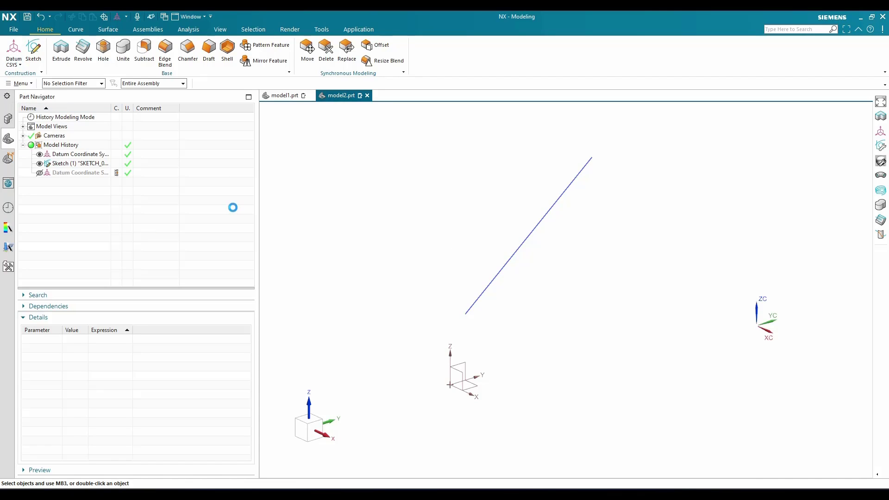
click(177, 68)
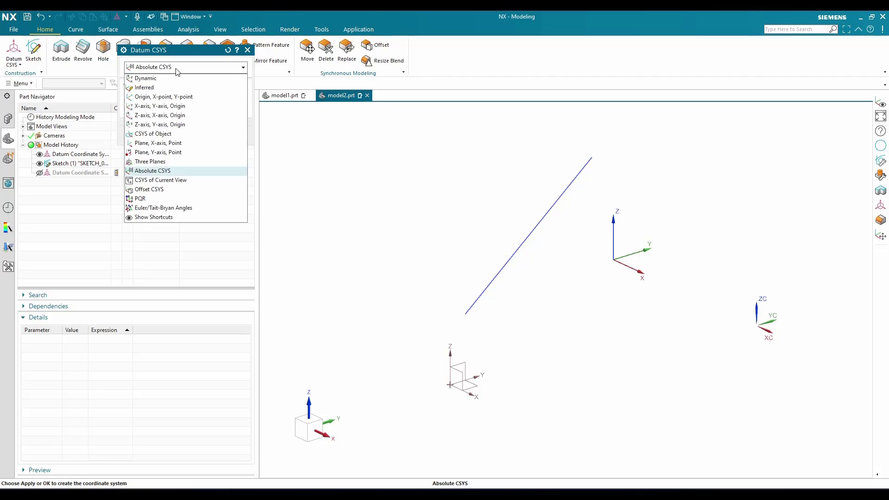
click(168, 80)
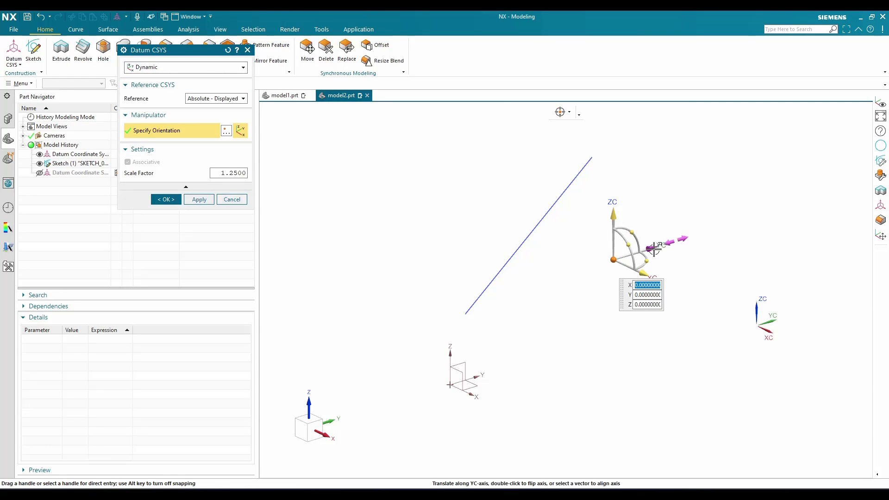
- Try moving the new datum's origin to X 50, Y 110 with the absolute coordinate system of the displayed part as reference
scroll(468, 284, down, 2)
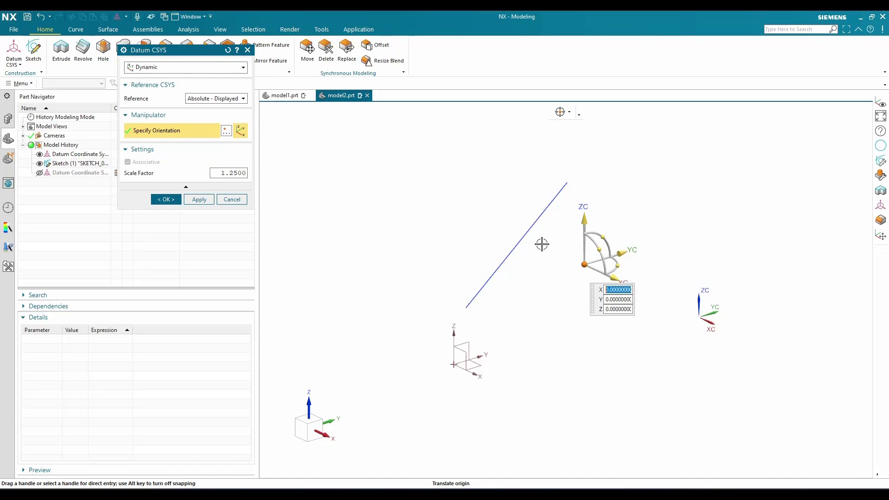
drag(620, 252, 691, 249)
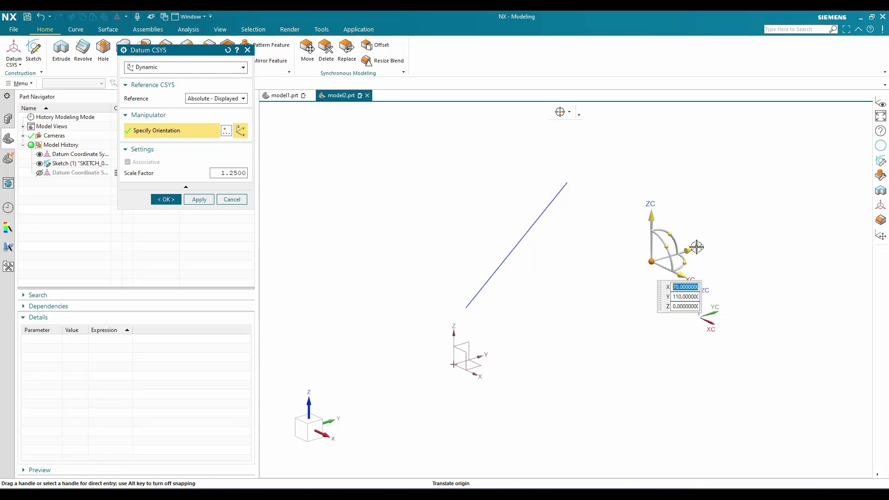
mouse_move(677, 286)
mouse_down()
mouse_move(740, 327)
mouse_move(667, 287)
mouse_up()
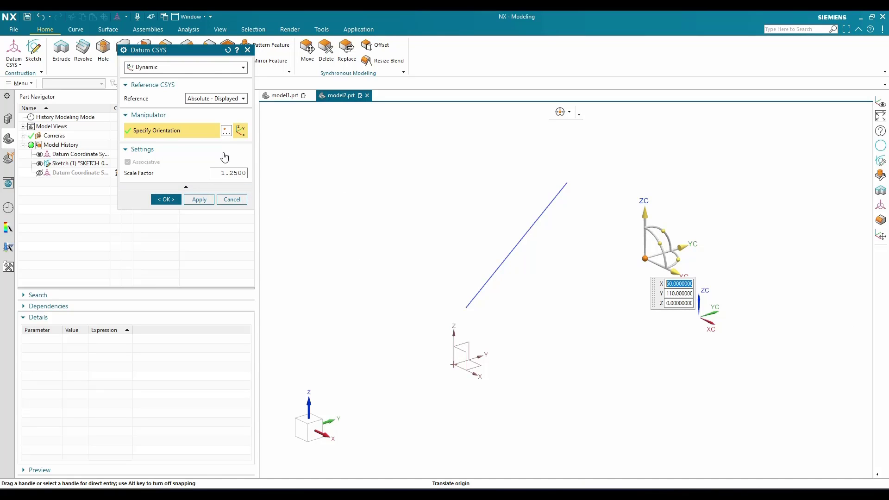
click(181, 70)
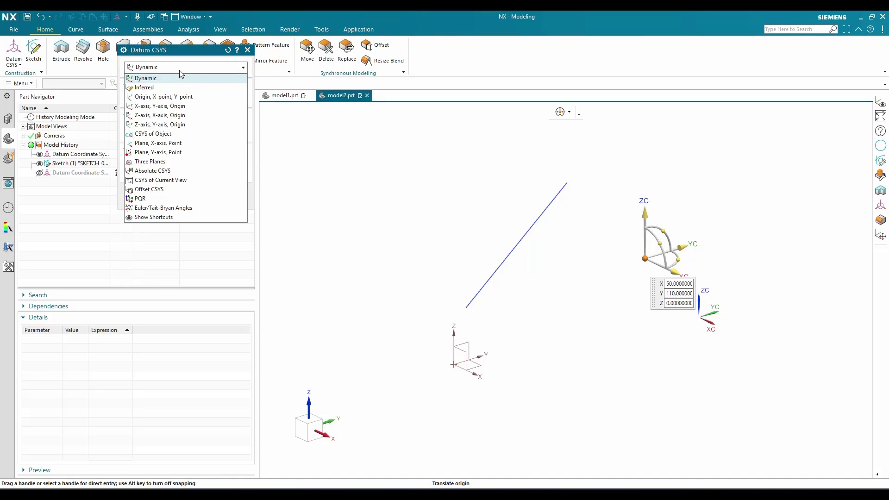
click(180, 72)
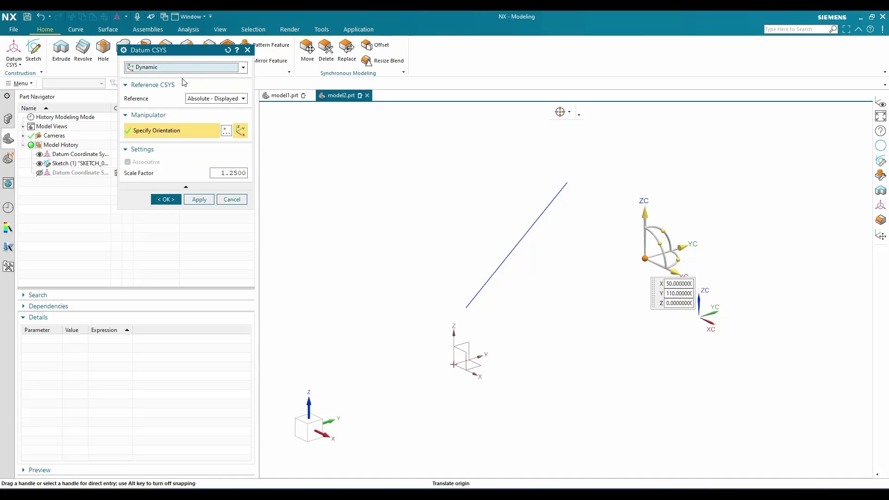
- Try the WCS as the new datum's reference and offset its origin 10 along the YC axis
click(203, 99)
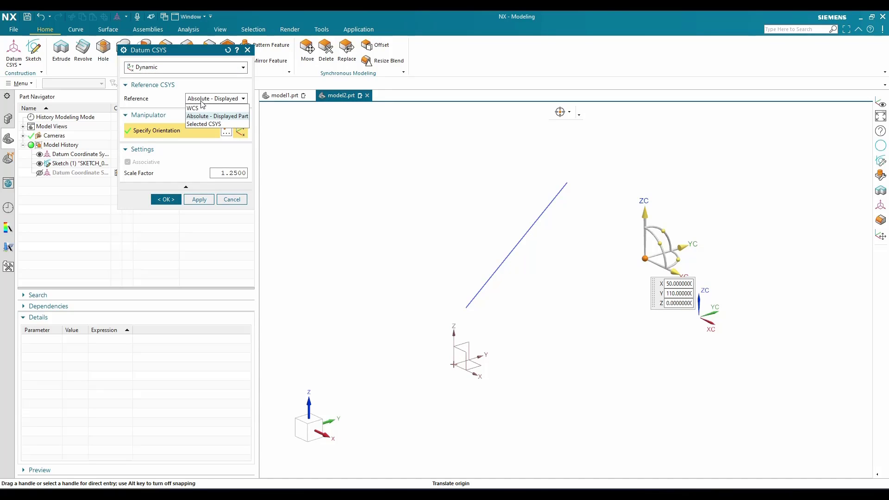
click(202, 110)
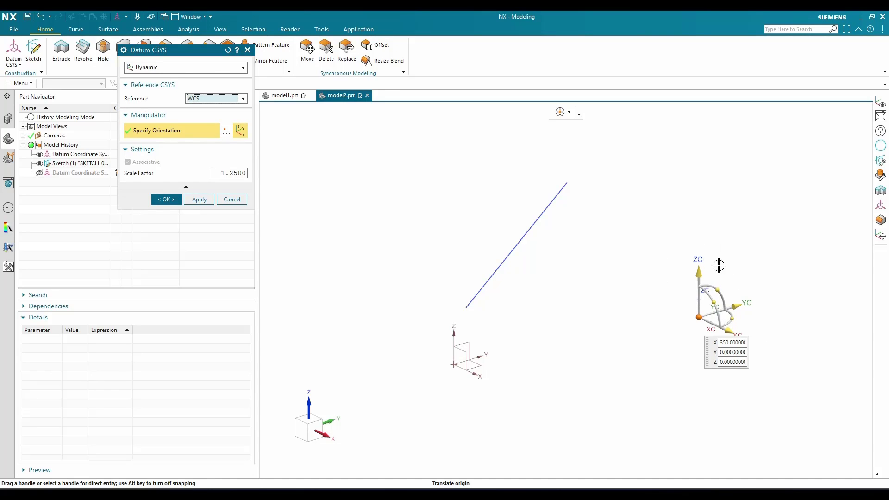
click(739, 310)
text(10)
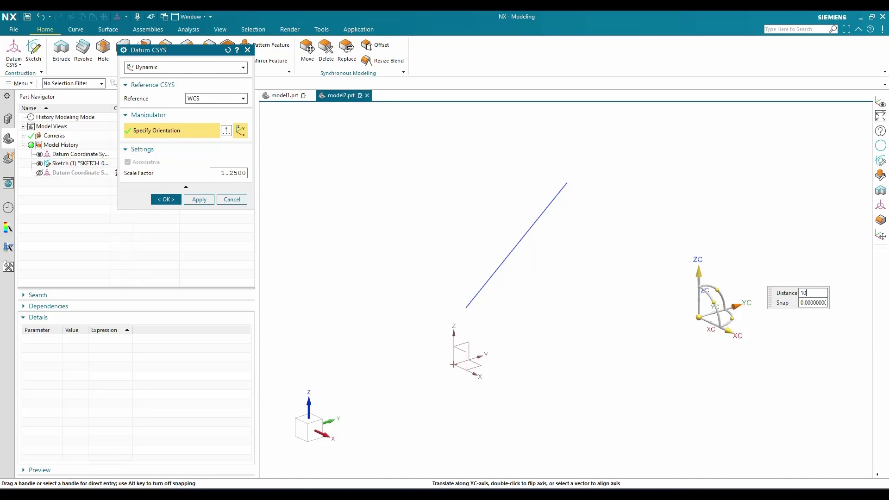
key(Return)
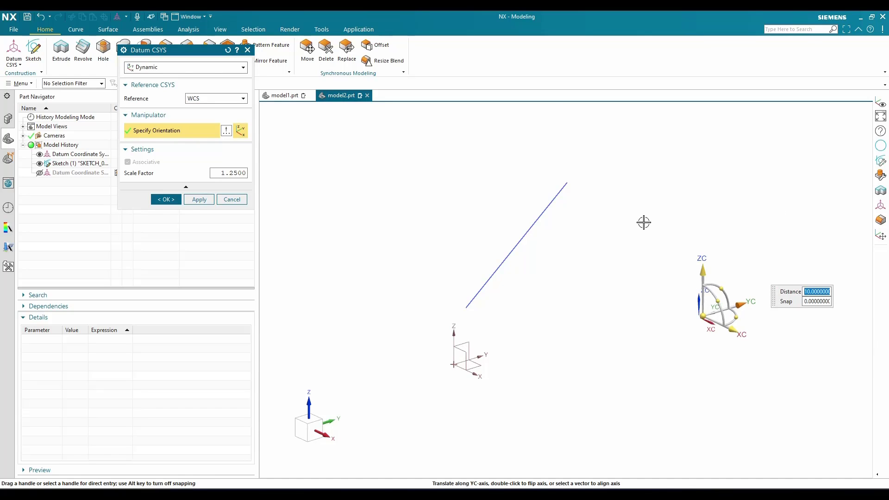
- Try the Absolute - Displayed Part reference, with the origin offset 10 along YC and the axes rotated 90 degrees about ZC
click(226, 100)
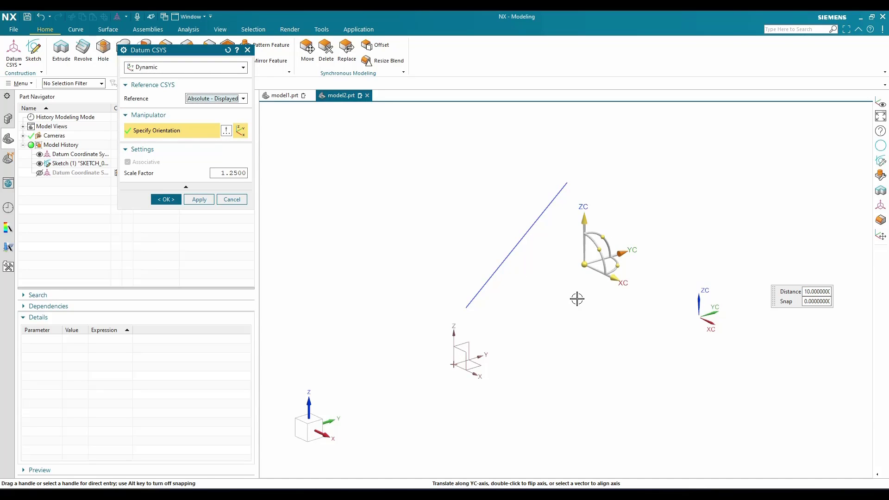
click(646, 245)
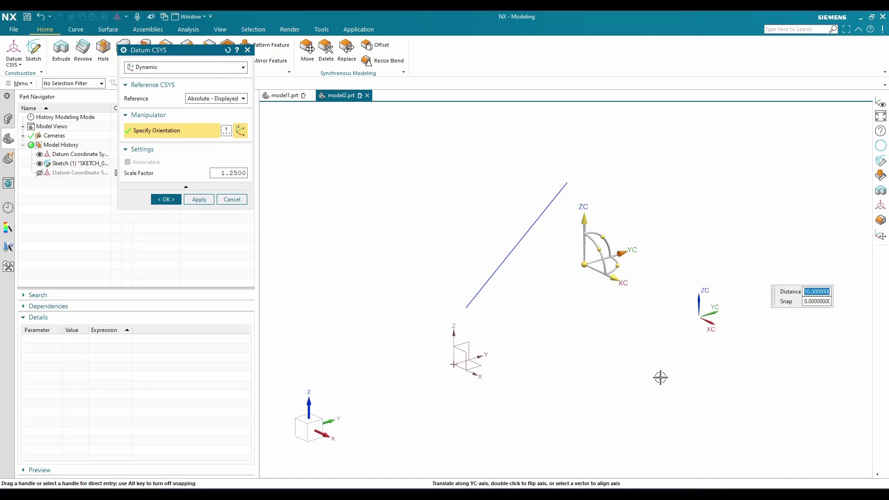
drag(622, 253, 627, 251)
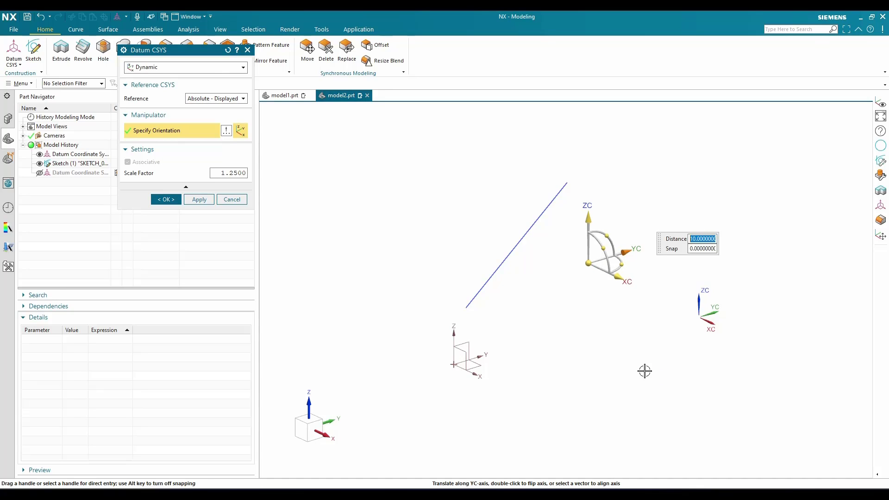
click(621, 264)
text(90)
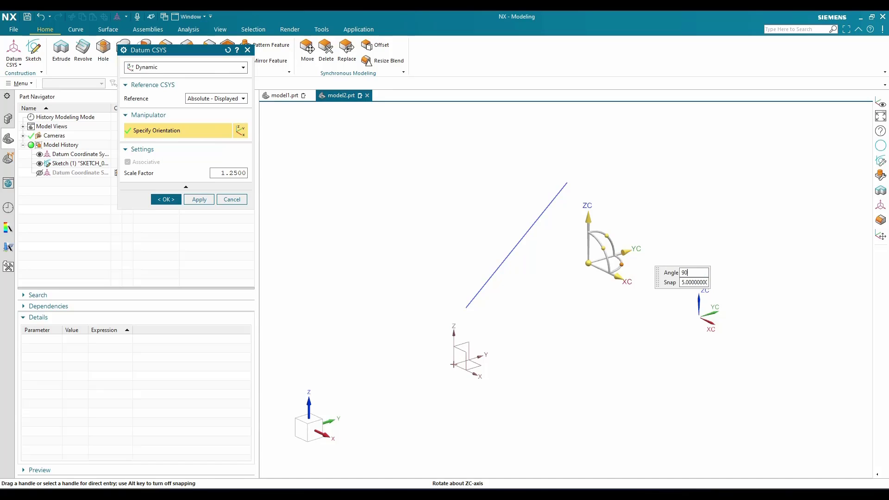
key(Return)
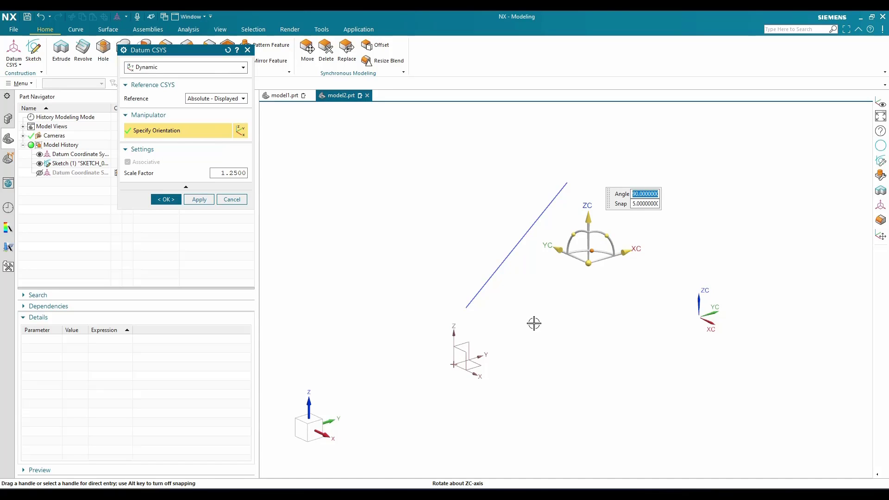
- Create the datum coordinate system referenced to the visible datum coordinate system below the sketch line, with its origin at about X 500, Y -520
click(221, 99)
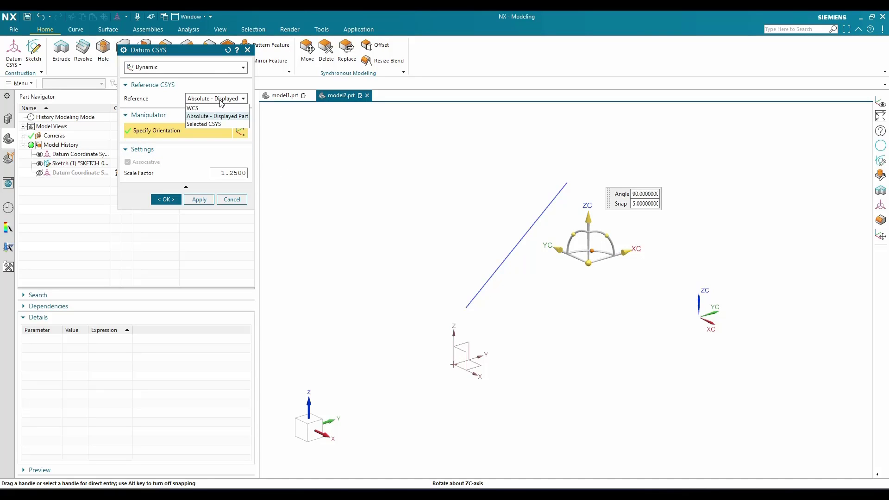
click(220, 123)
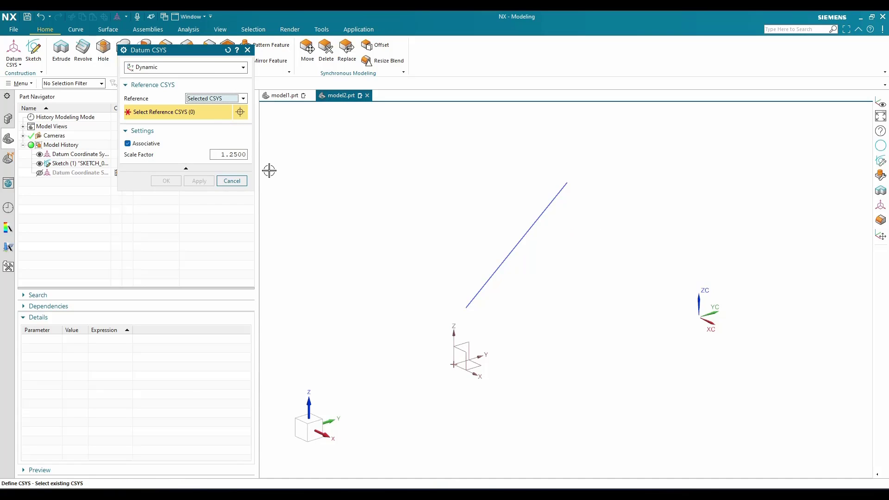
click(470, 354)
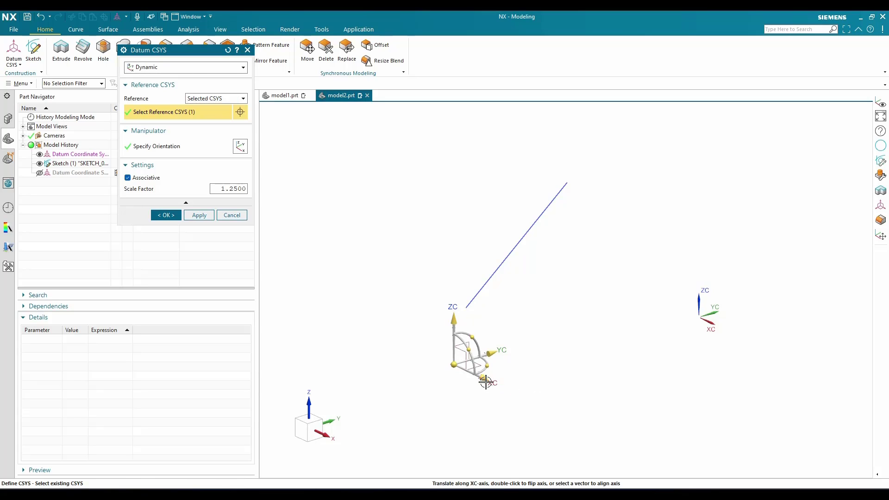
drag(486, 382, 562, 421)
click(538, 403)
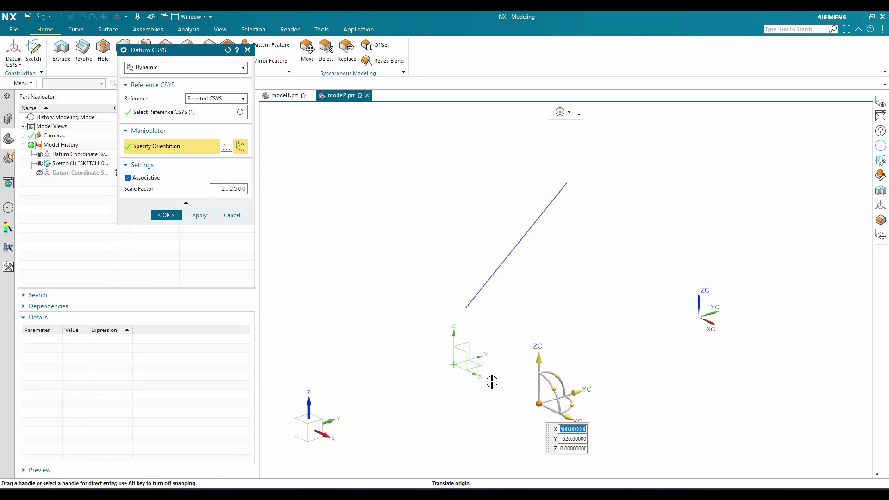
scroll(471, 302, down, 2)
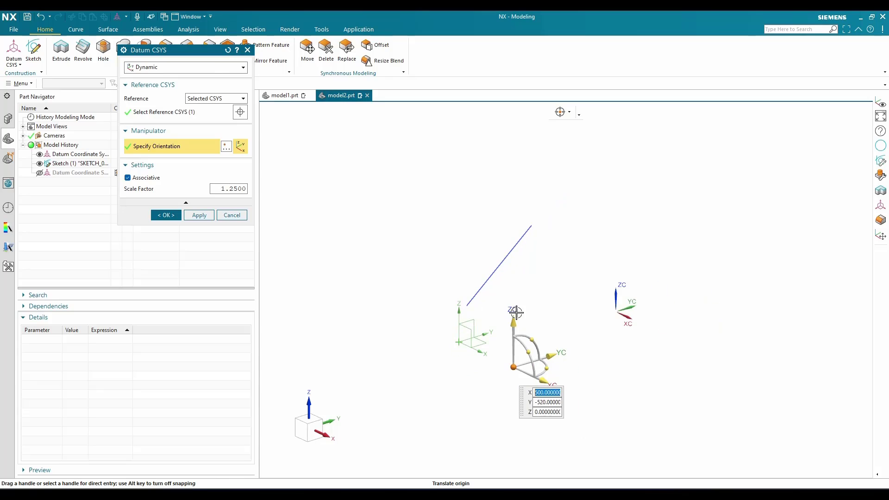
click(166, 215)
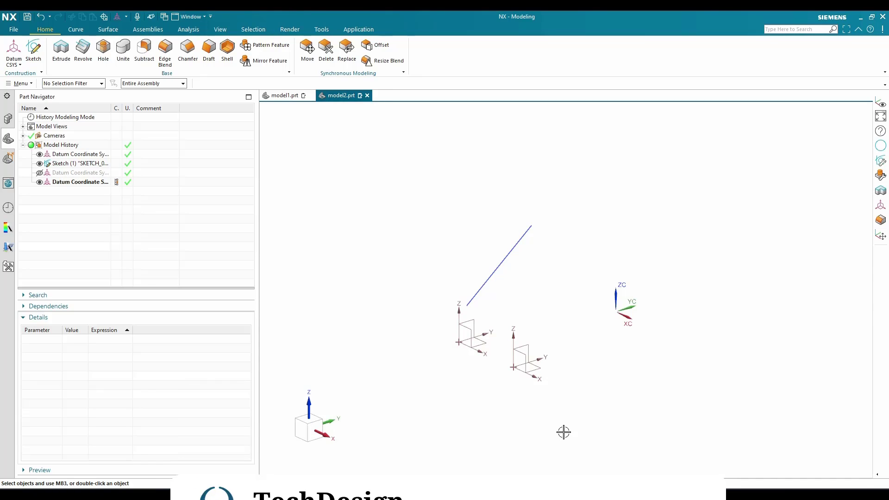
- Try placing another Dynamic datum coordinate system, referenced to the WCS, on the sketch line's upper end point and its midpoint, and cancel it
click(14, 51)
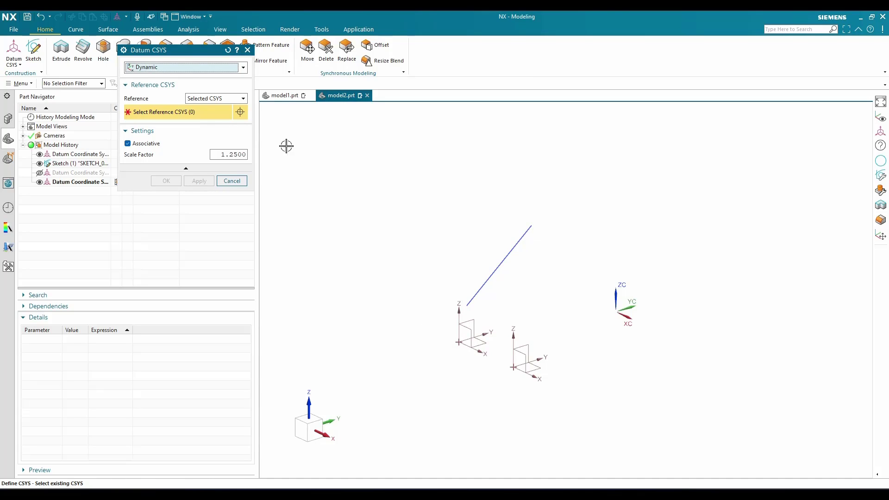
click(213, 99)
click(199, 105)
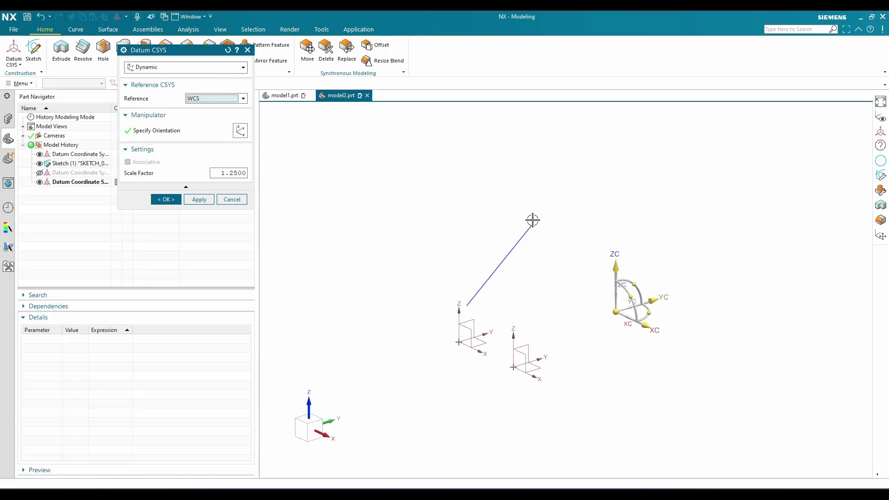
click(167, 132)
click(531, 225)
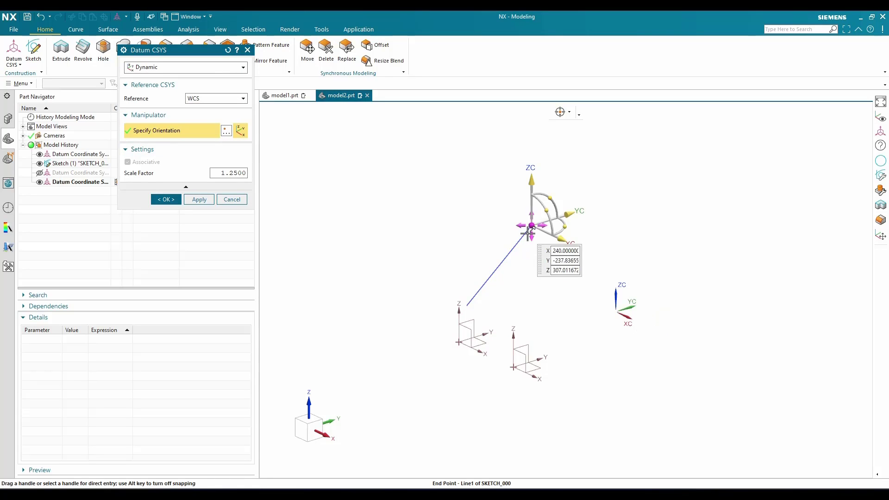
click(499, 266)
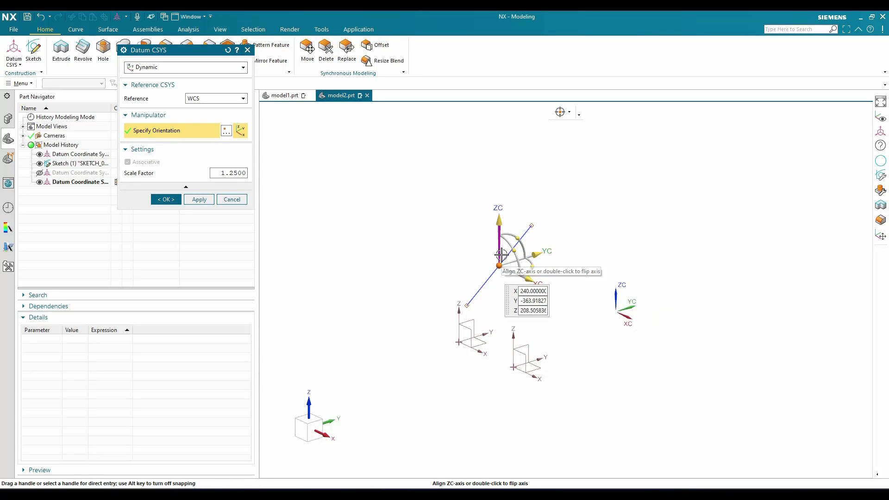
mouse_move(539, 268)
mouse_down()
mouse_move(470, 278)
mouse_move(474, 291)
mouse_move(533, 282)
mouse_move(538, 263)
mouse_up()
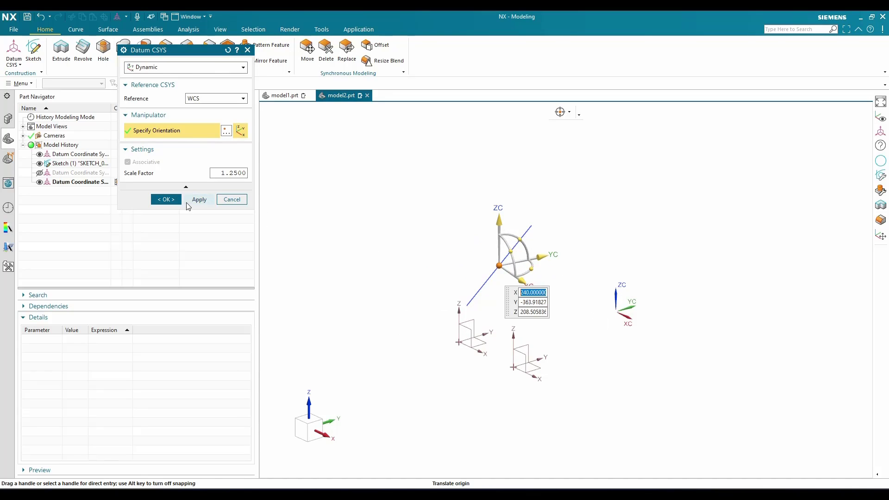
click(222, 200)
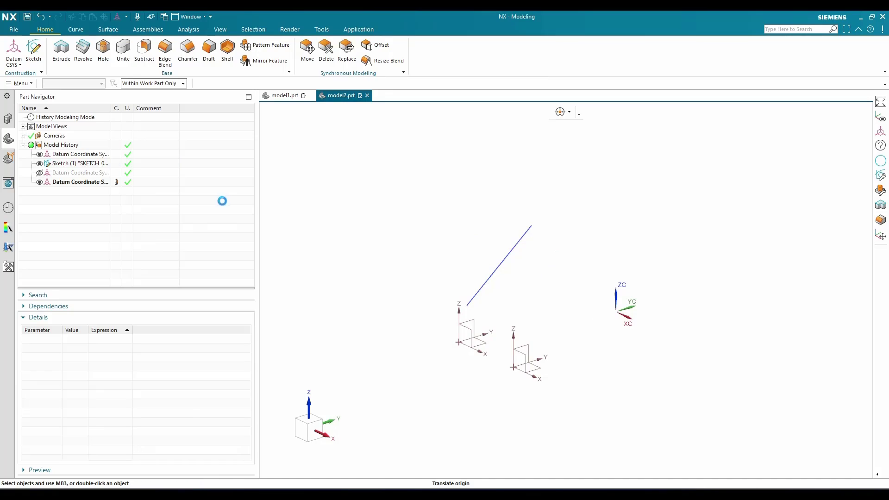
- Create an Inferred datum coordinate system from three planes of the datum coordinate system farther from the sketch line, and delete it
click(11, 51)
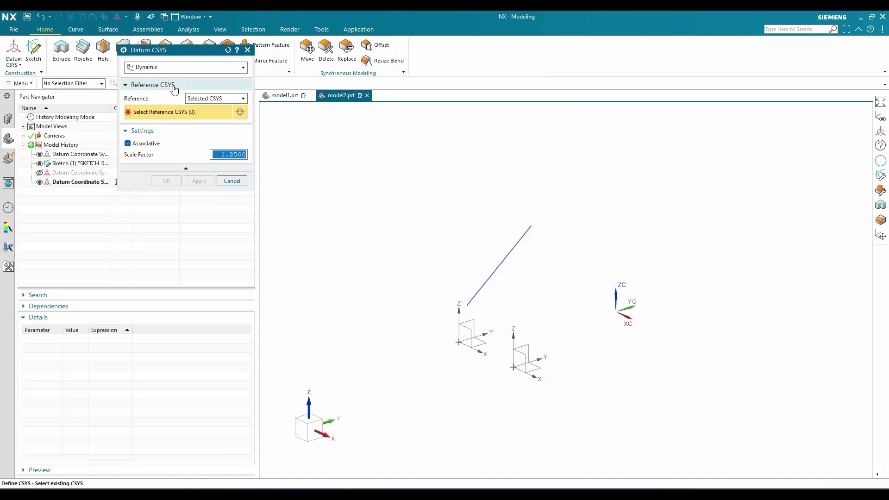
click(174, 67)
click(174, 85)
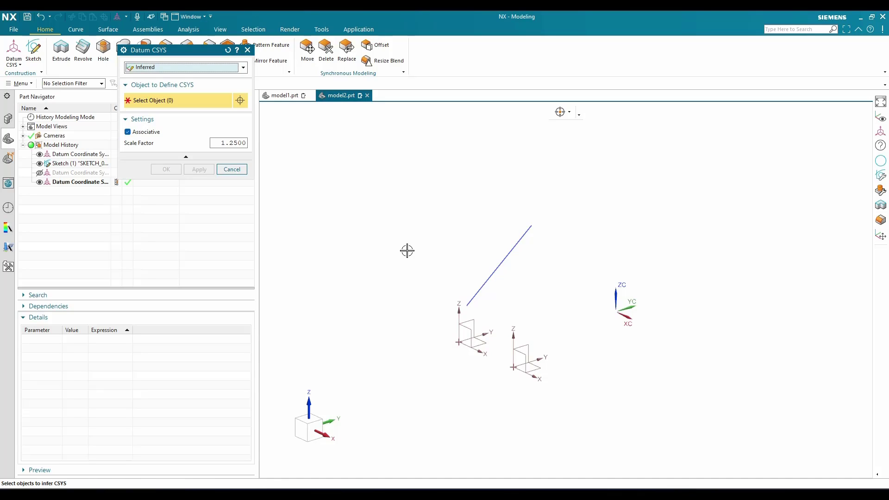
click(519, 359)
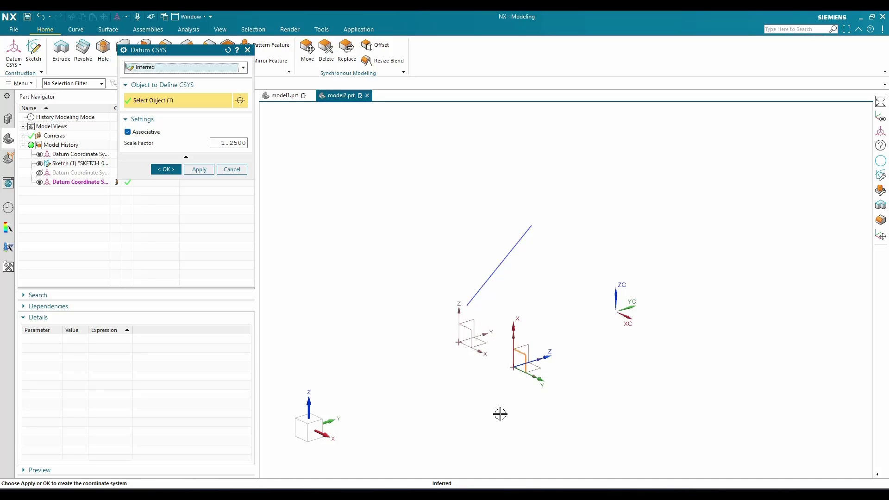
click(533, 346)
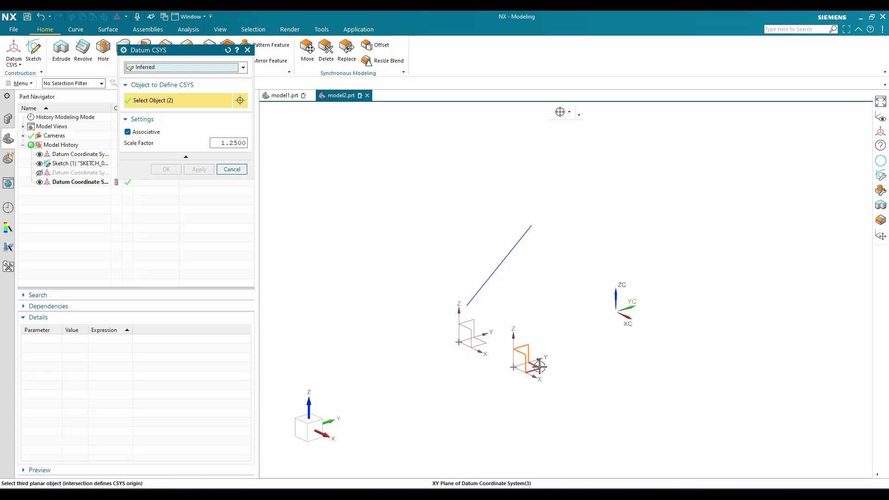
click(530, 368)
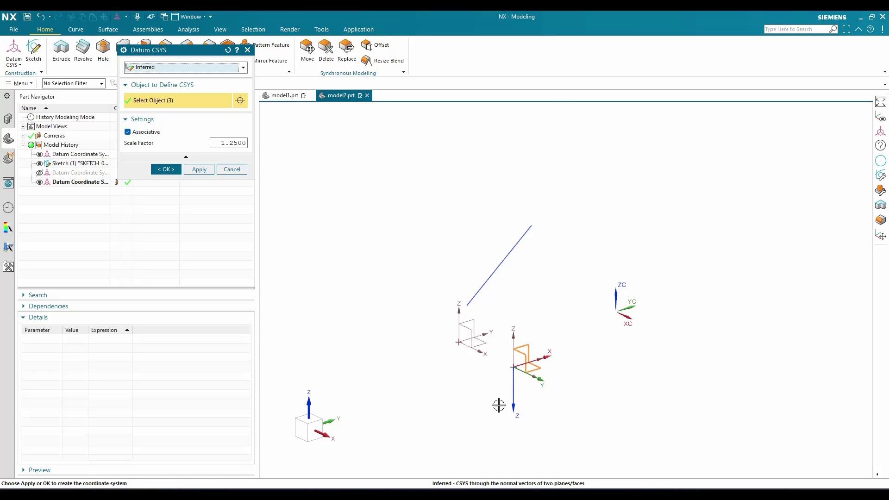
click(198, 170)
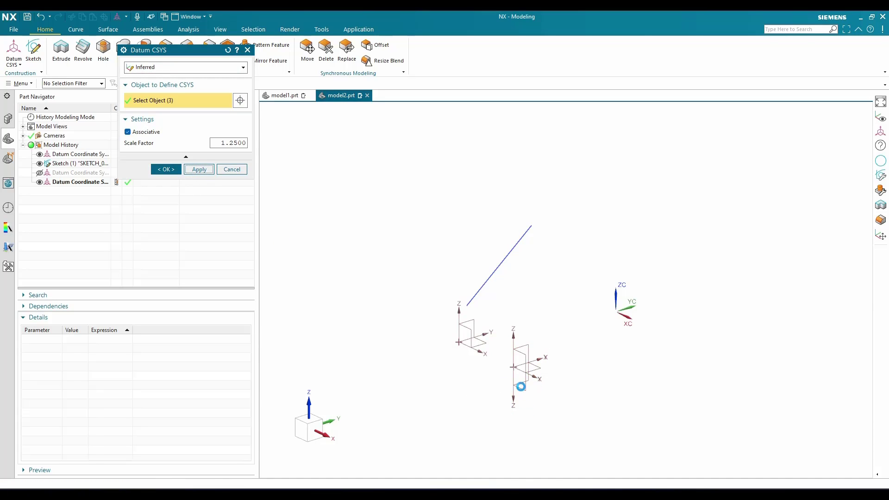
key(Escape)
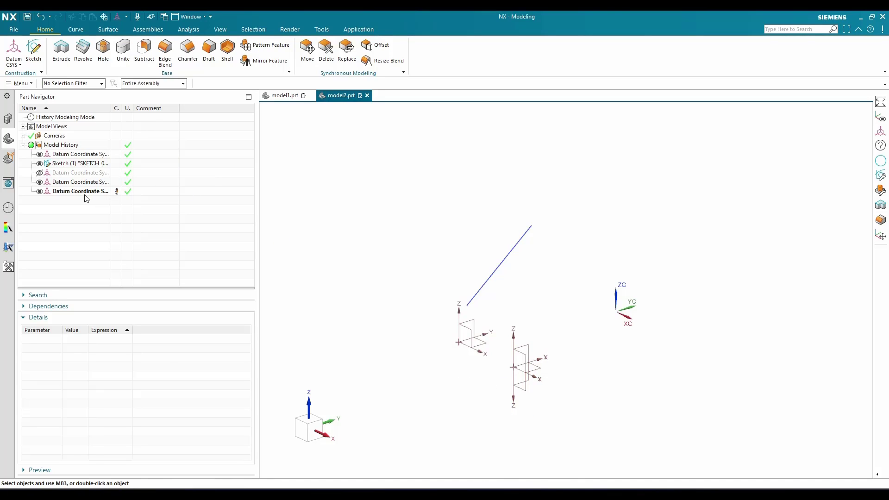
right_click(129, 192)
click(150, 183)
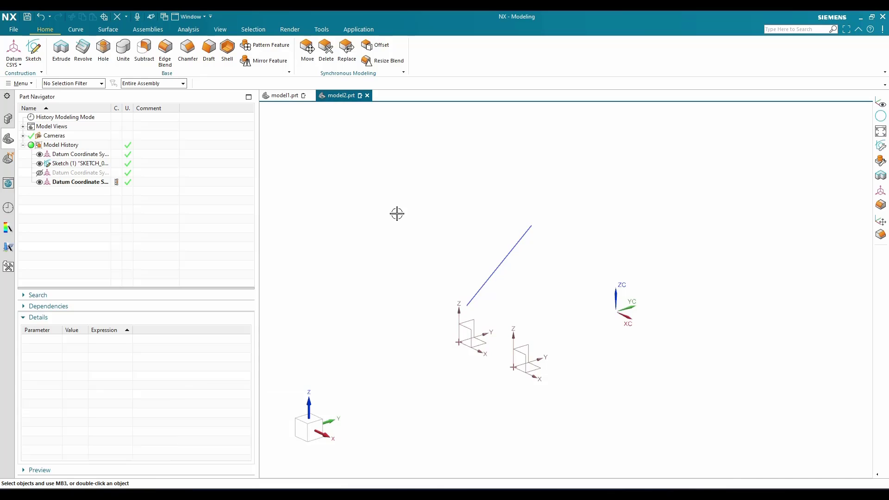
click(14, 47)
click(162, 68)
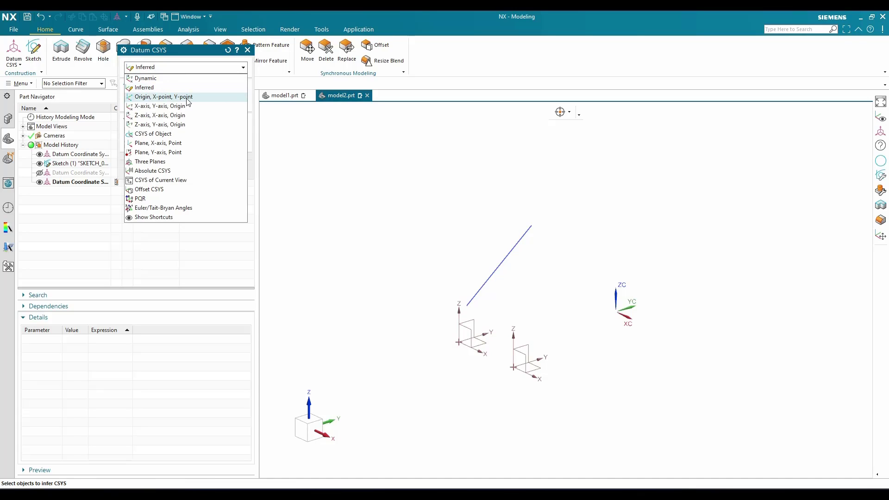
click(163, 96)
click(231, 237)
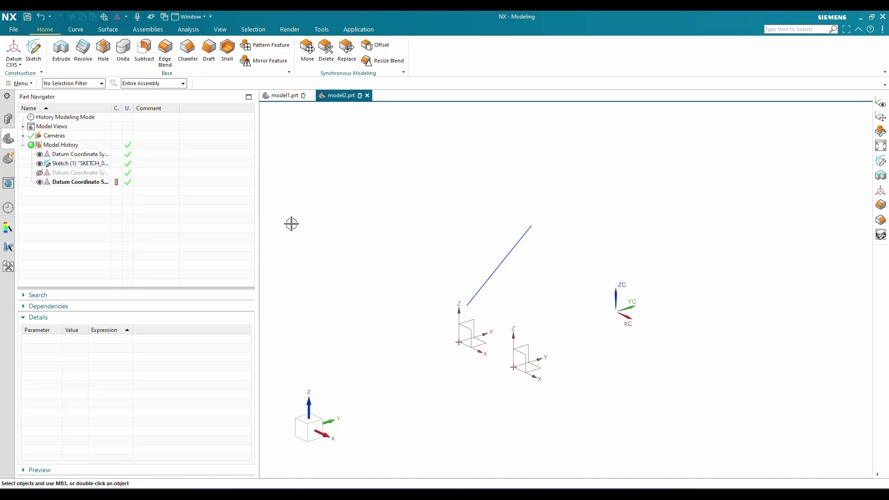
- Sketch a rectangle on the YZ plane of the original datum coordinate system, starting at its origin and enclosing the sketch line
click(33, 50)
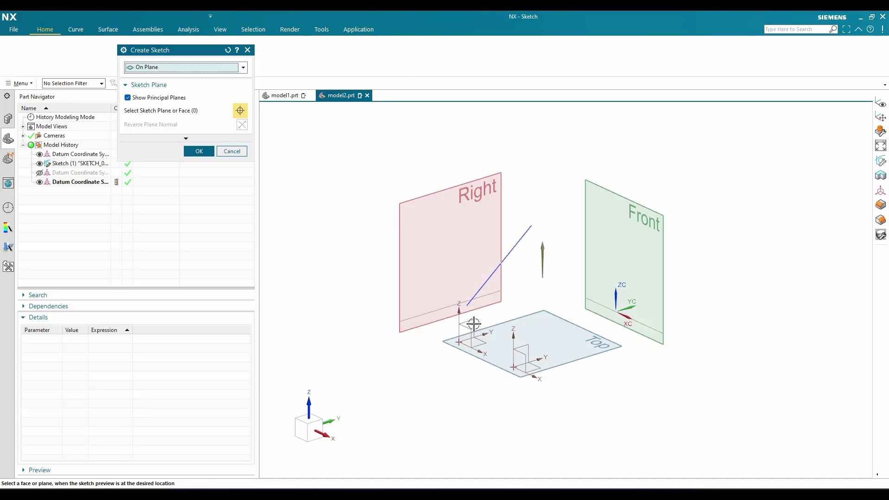
click(473, 323)
click(199, 151)
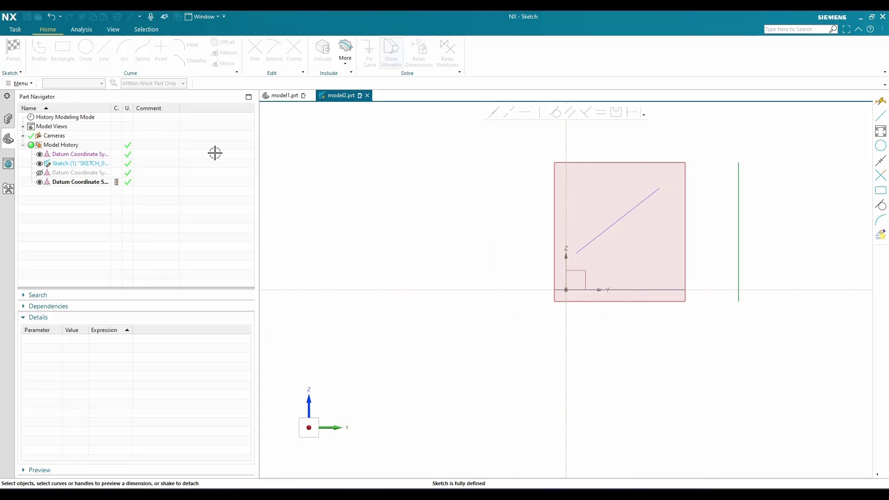
click(63, 51)
click(566, 290)
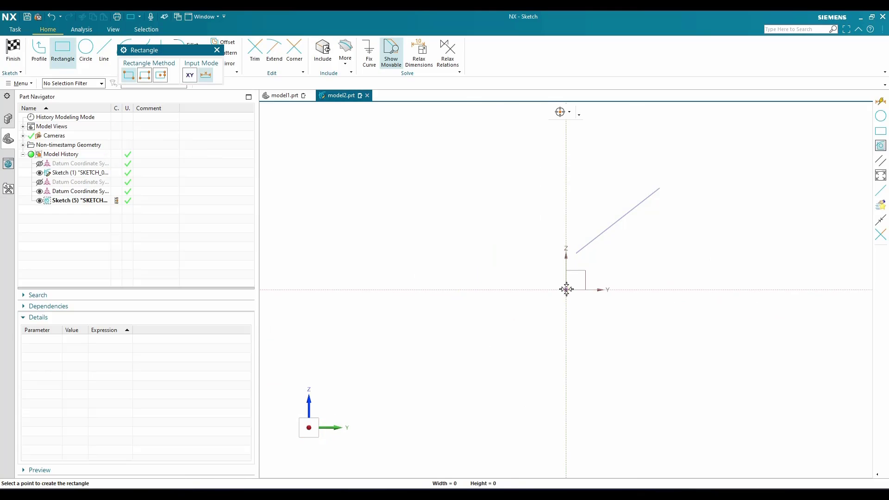
click(755, 159)
key(Escape)
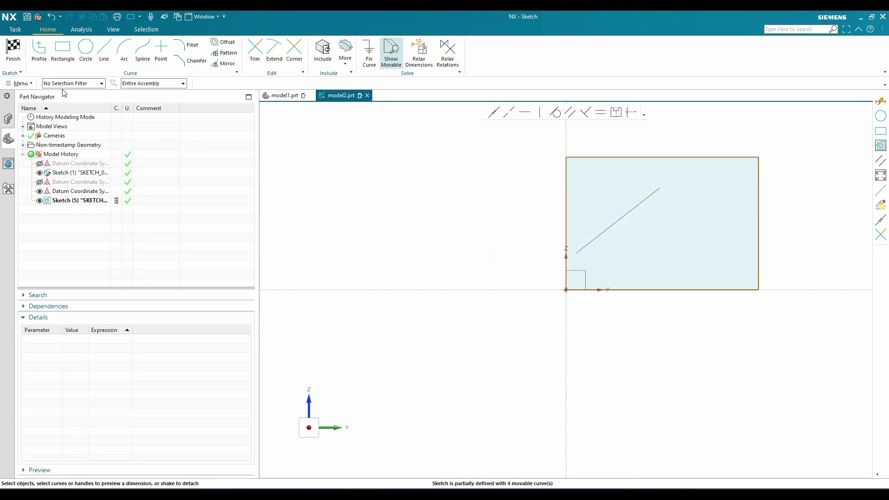
click(13, 51)
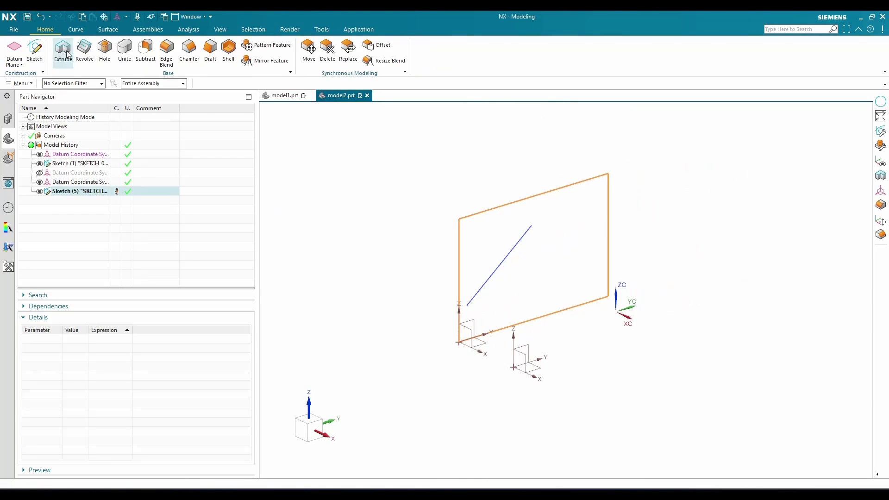
- Extrude the rectangle 430 mm into a solid block
text(x520)
key(Return)
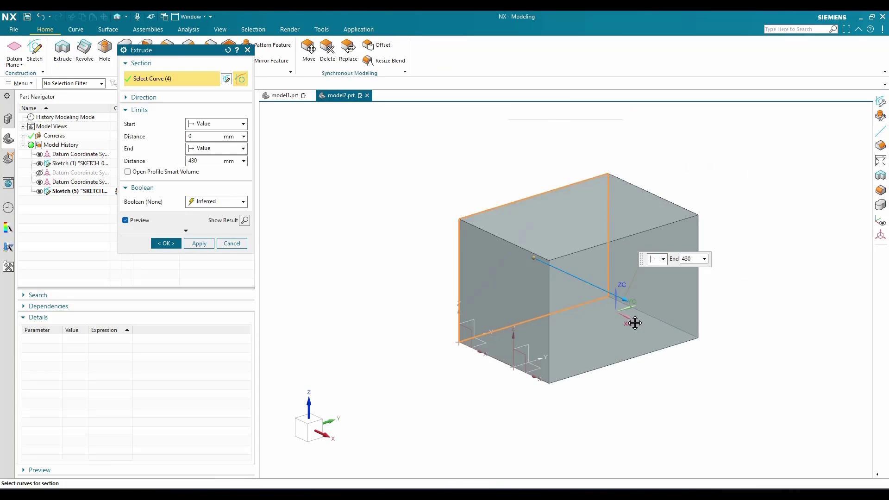
middle_click(364, 269)
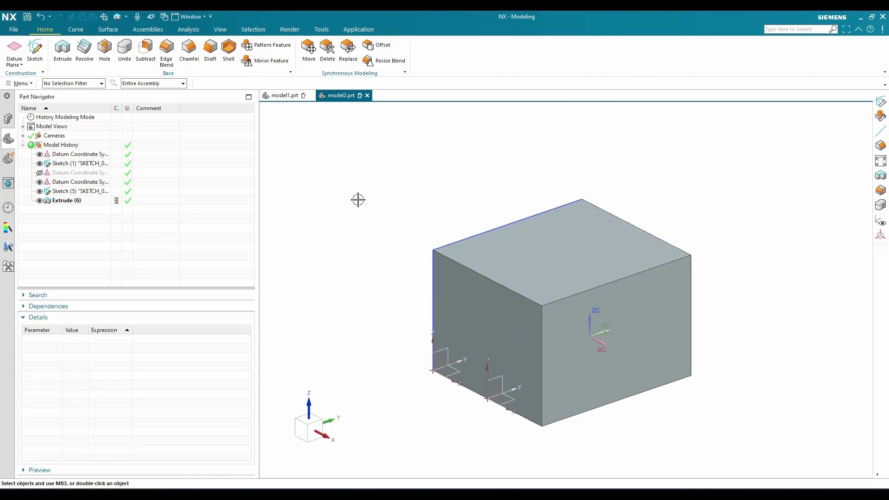
- Create an Origin, X-point, Y-point datum coordinate system at the block's front top corner, with X toward the right and Y toward the left top corner
click(14, 52)
click(185, 69)
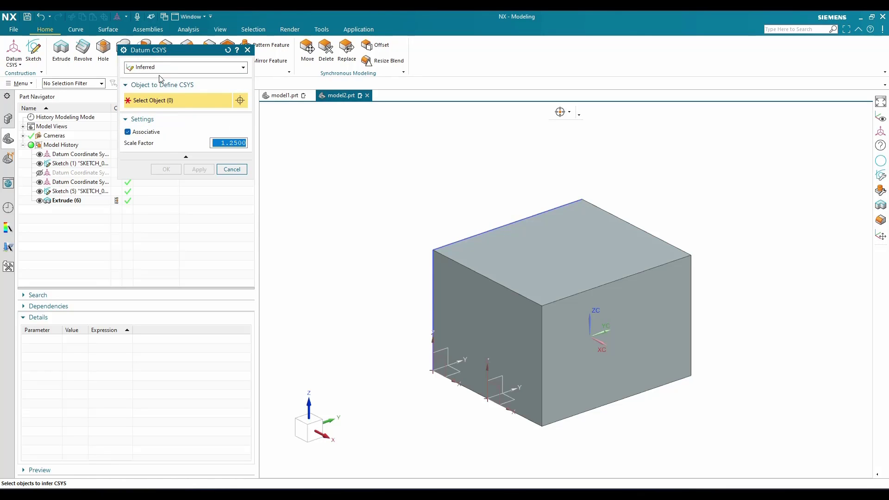
click(161, 68)
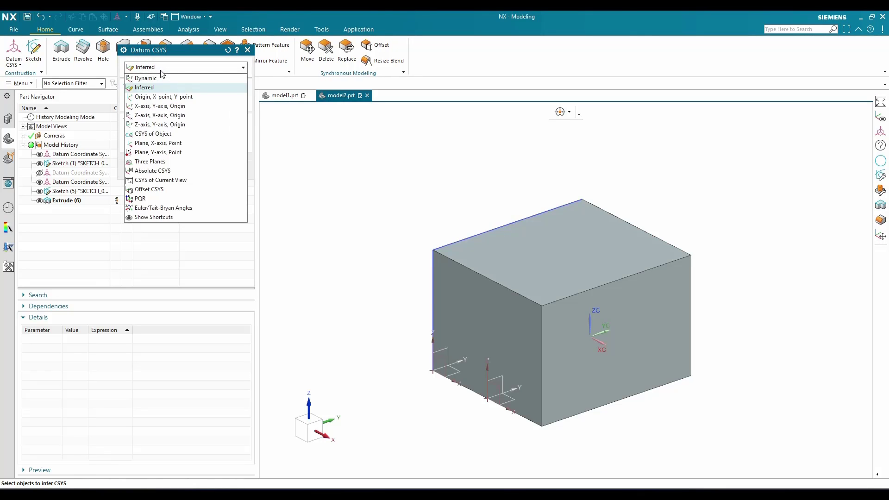
click(163, 97)
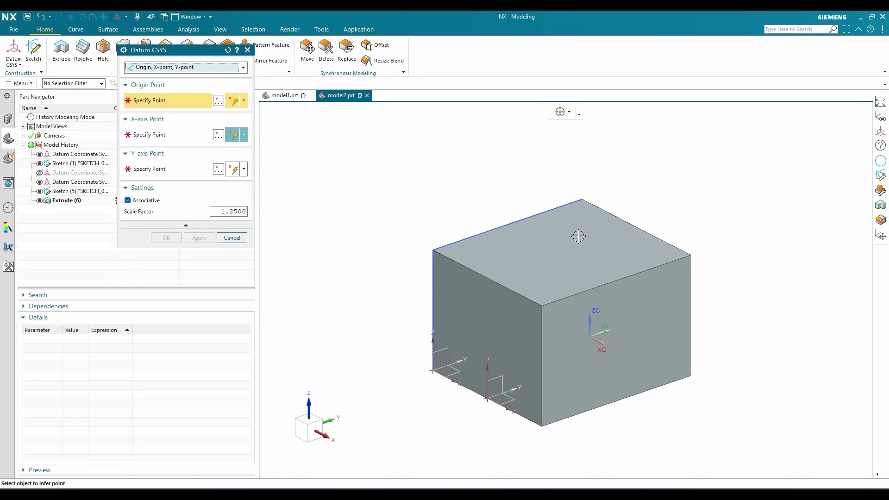
click(542, 306)
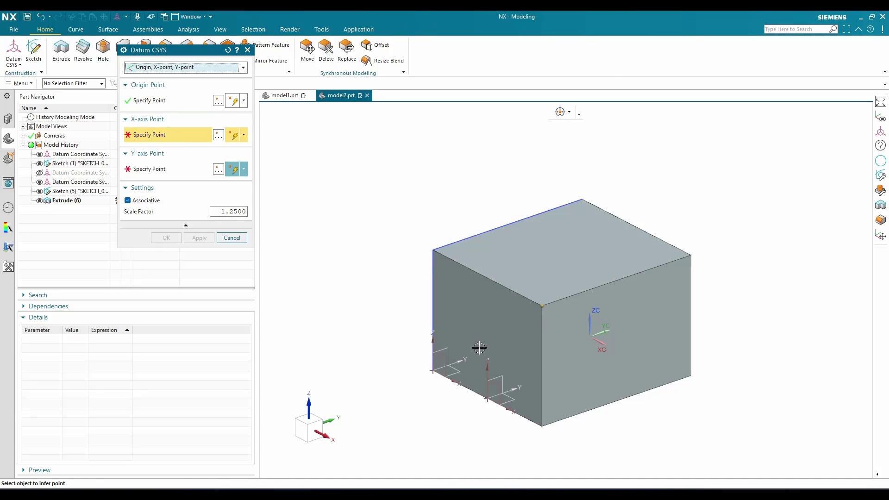
click(691, 255)
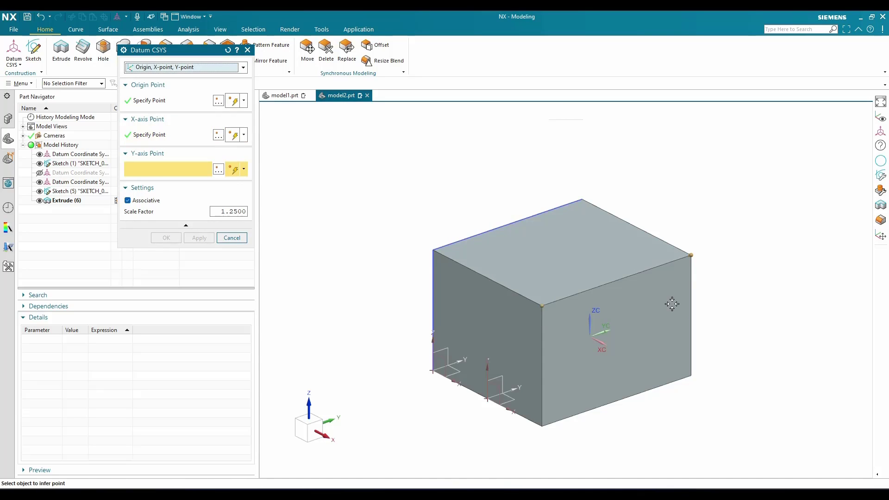
click(433, 251)
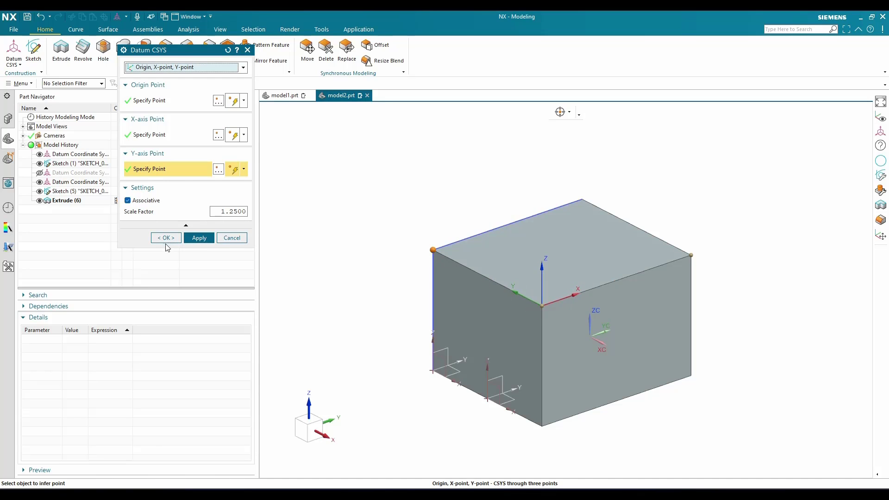
click(199, 237)
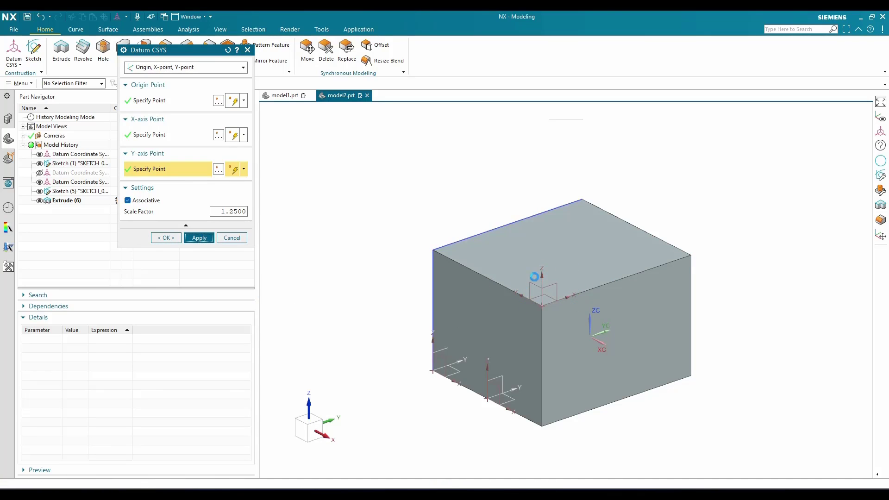
- Try the X-axis, Y-axis, Origin type for another datum coordinate system, with its origin on the block's left top corner
scroll(521, 295, up, 1)
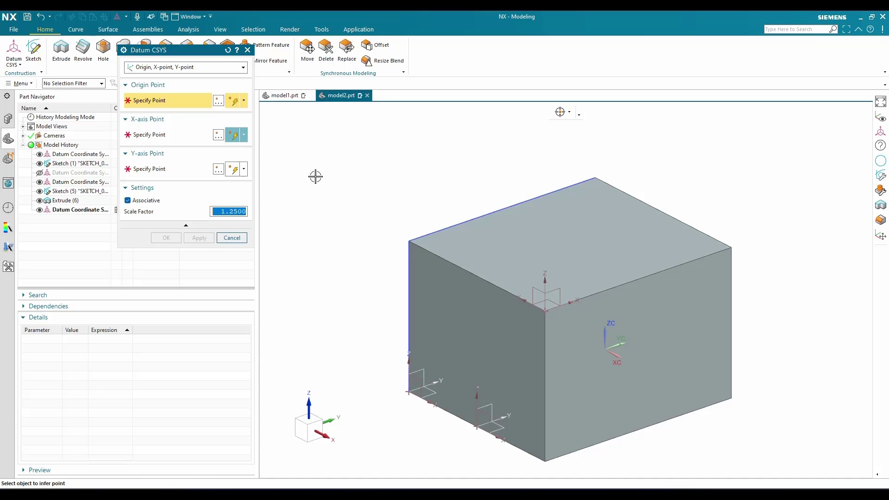
scroll(396, 274, up, 4)
click(186, 67)
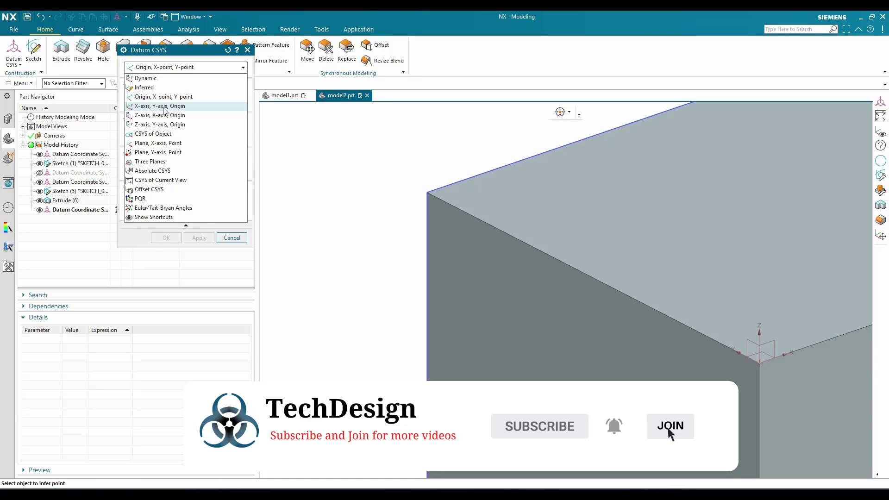
click(164, 108)
scroll(341, 177, down, 3)
scroll(363, 220, down, 1)
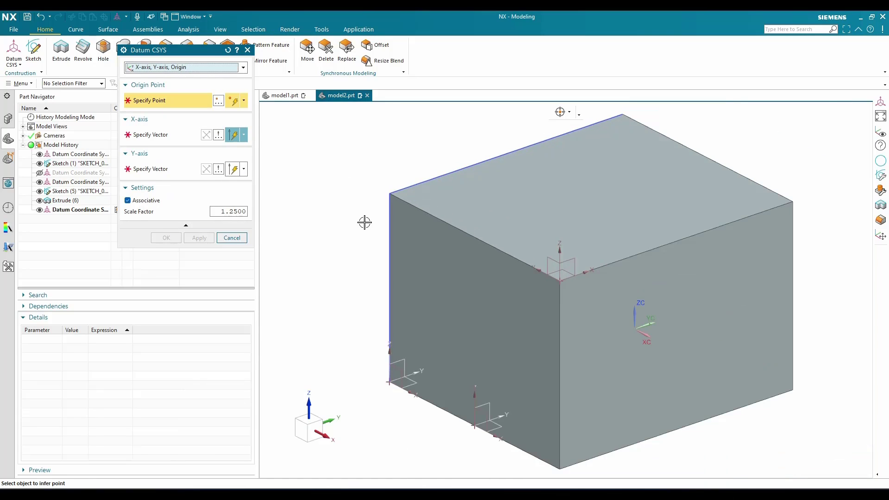
click(388, 193)
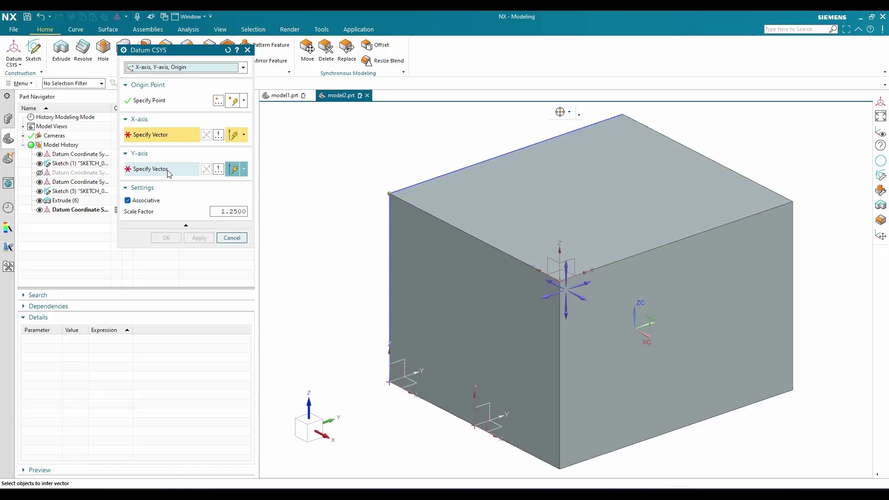
- Define its X-axis downward along the block's front vertical edge and its Y-axis along the left top edge
scroll(548, 297, down, 3)
click(548, 298)
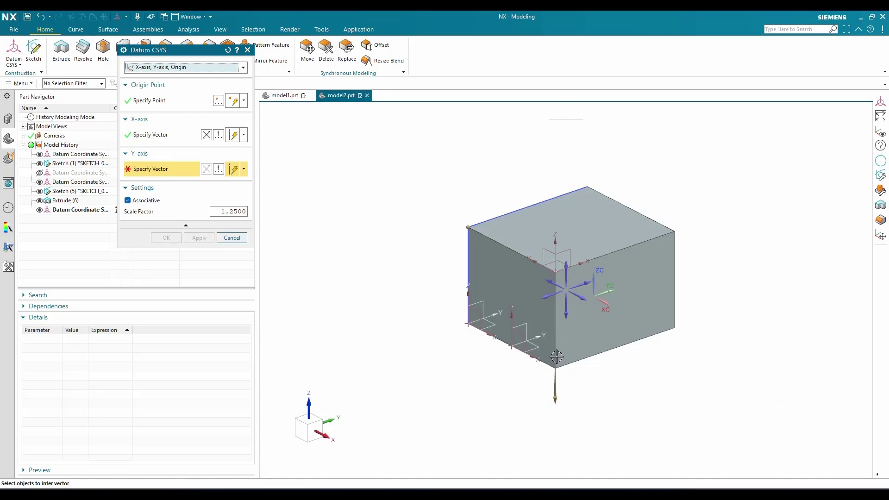
scroll(556, 338, up, 2)
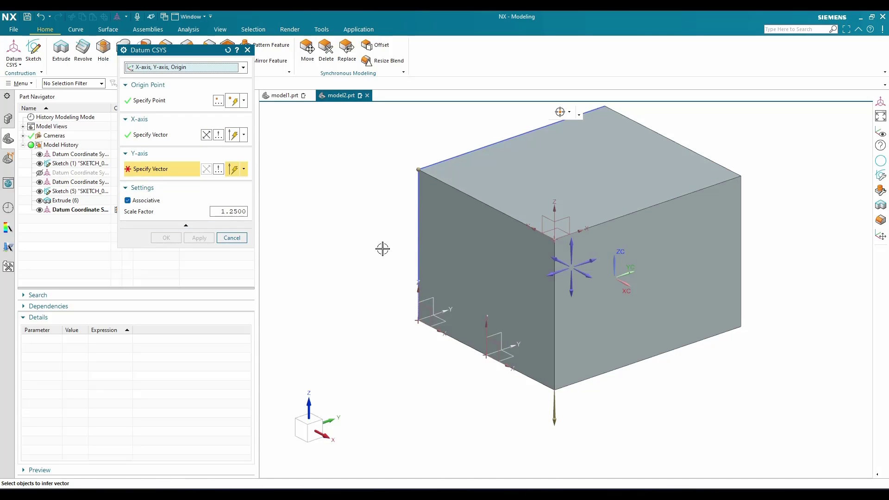
click(499, 212)
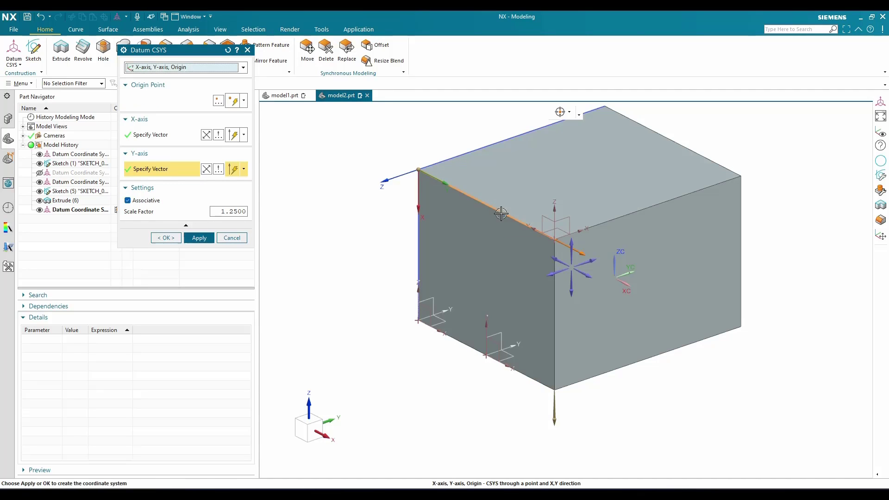
scroll(520, 234, up, 2)
scroll(468, 218, down, 3)
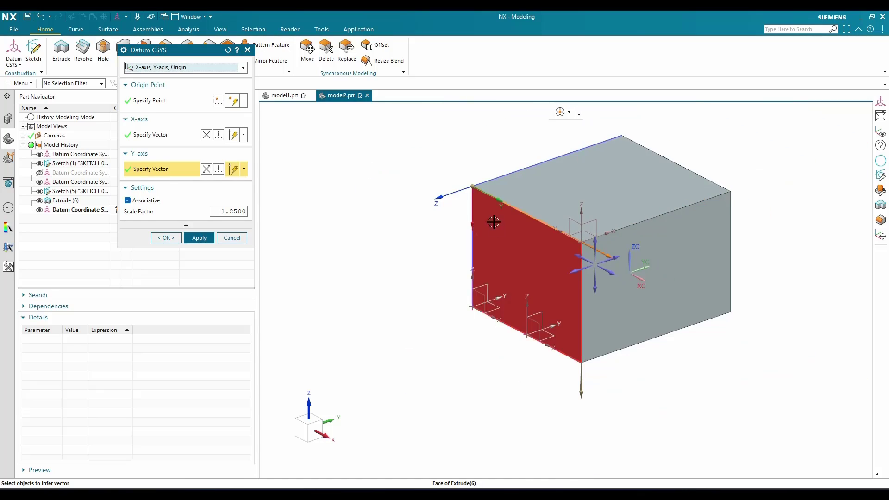
scroll(465, 215, up, 4)
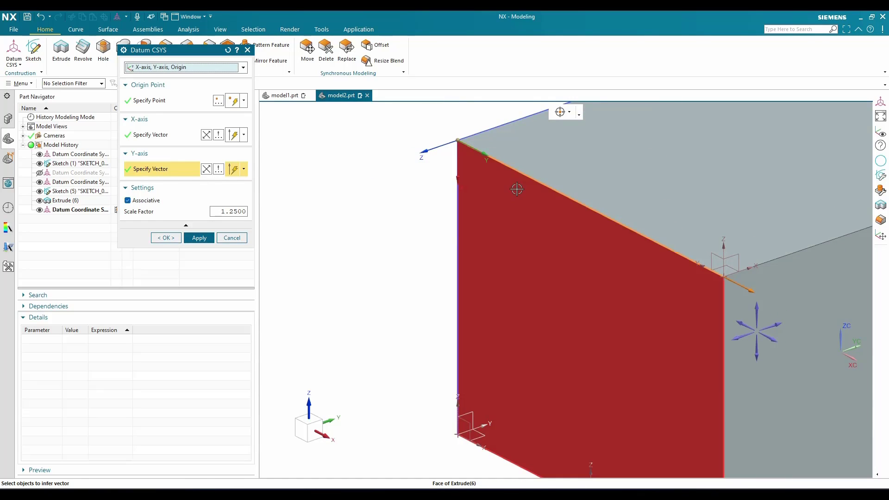
scroll(339, 247, down, 2)
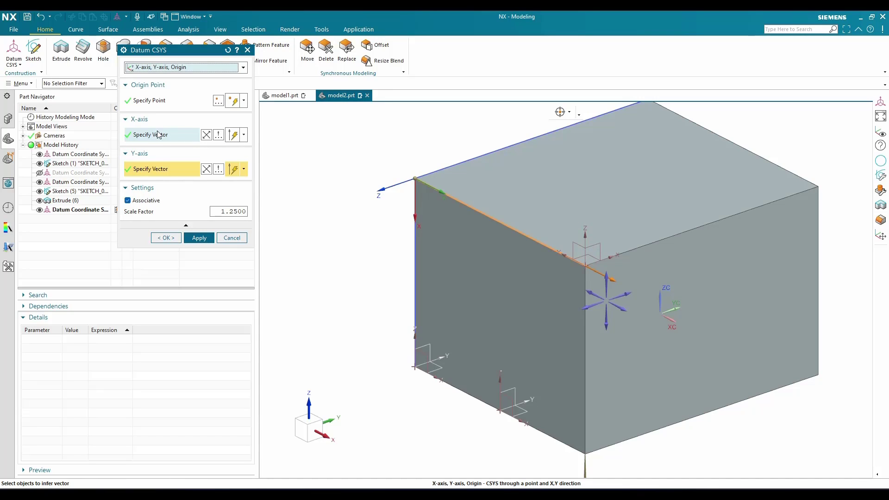
click(171, 68)
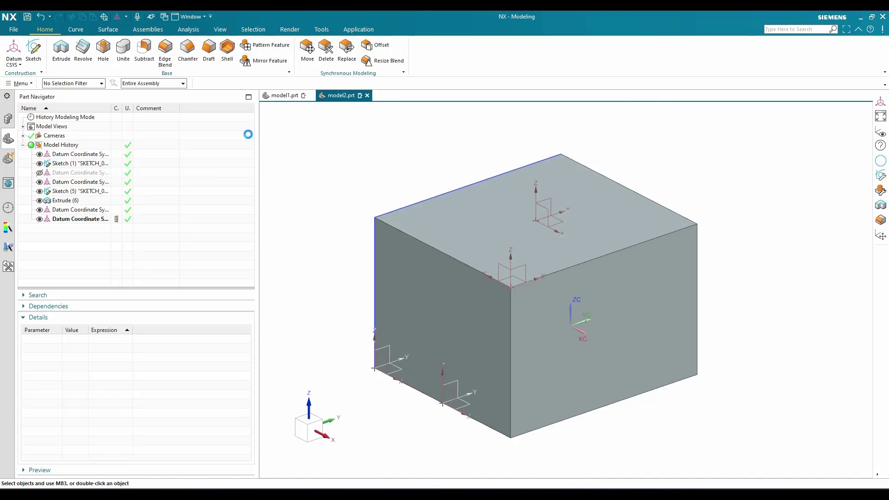
- Start a Plane, X-axis, Point datum coordinate system with the block's top face as the plane for the Z-axis
click(177, 68)
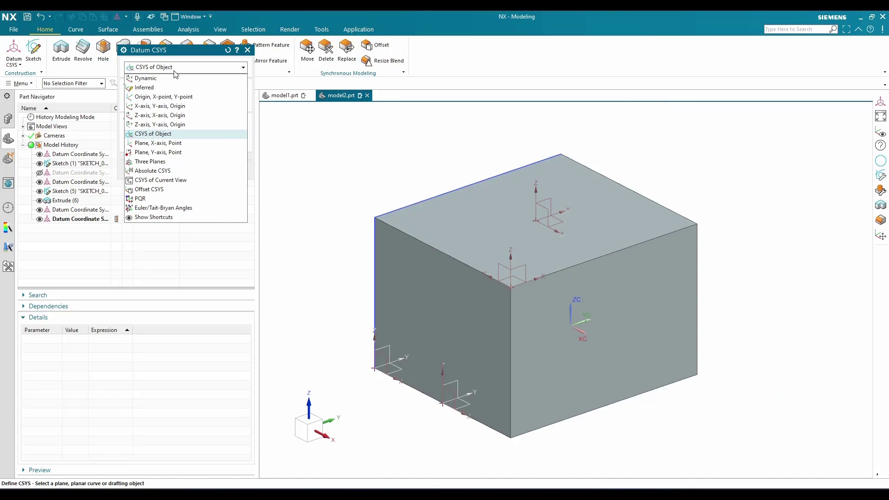
click(172, 143)
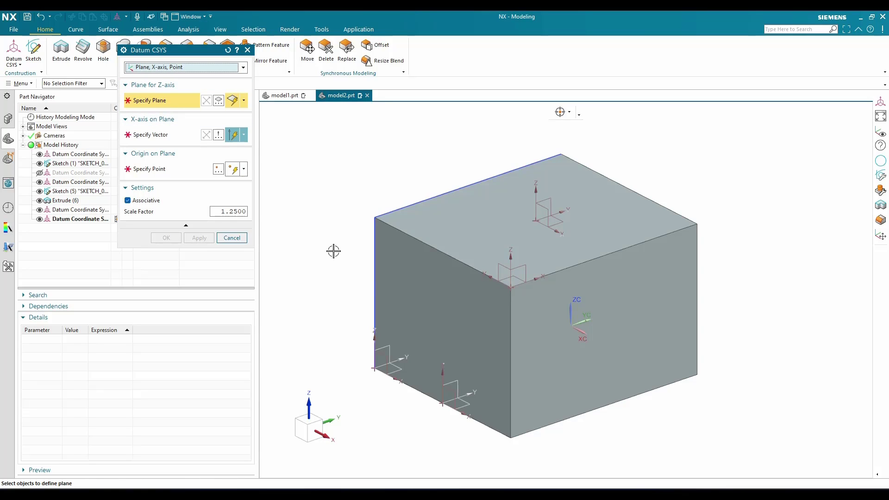
scroll(579, 333, up, 1)
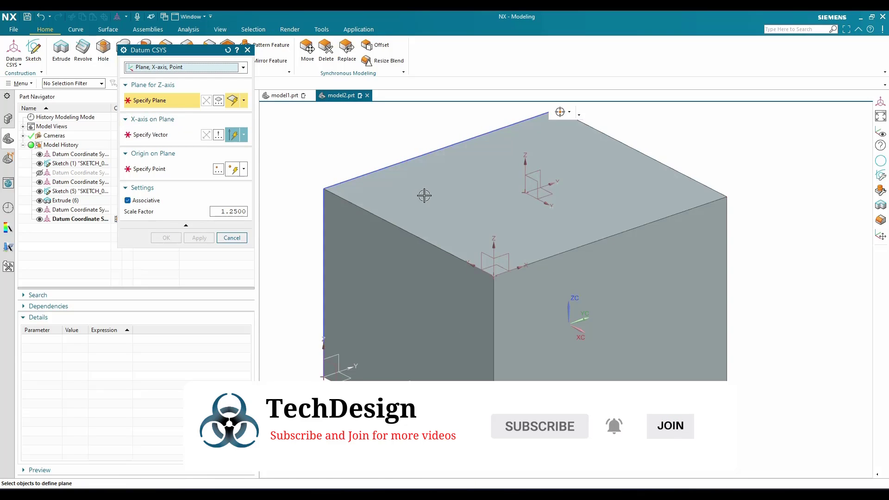
click(446, 189)
scroll(407, 277, down, 1)
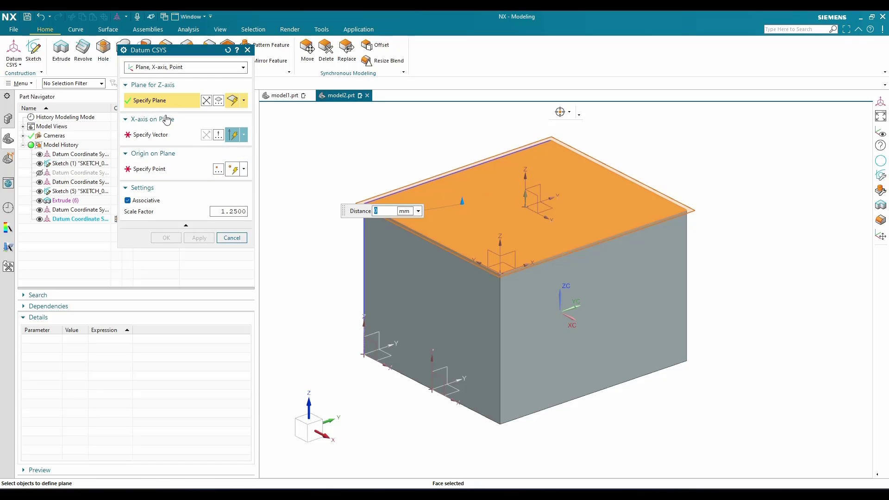
- Set its X-axis normal to the block's right front face and its origin at the left top corner, and create it
click(160, 135)
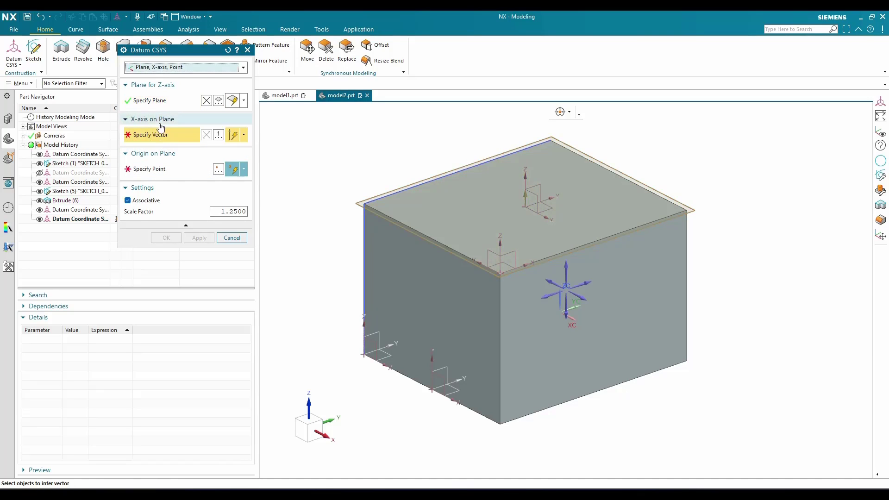
click(625, 343)
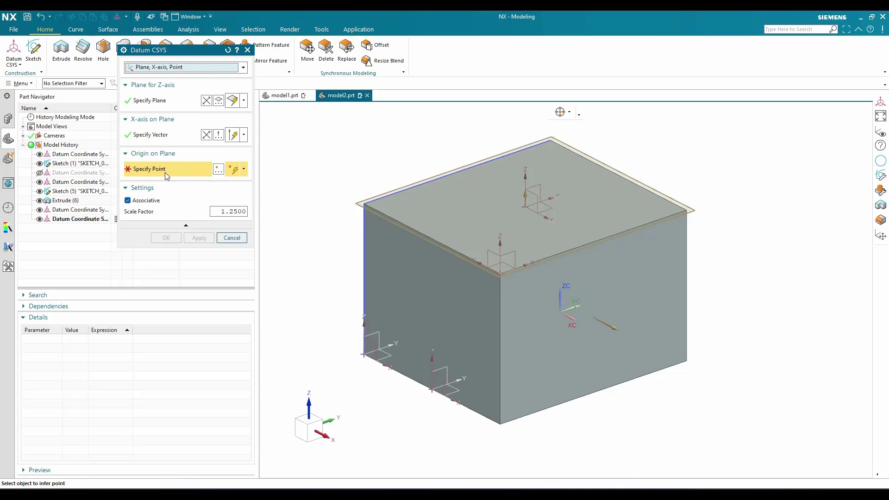
click(365, 204)
scroll(366, 189, up, 4)
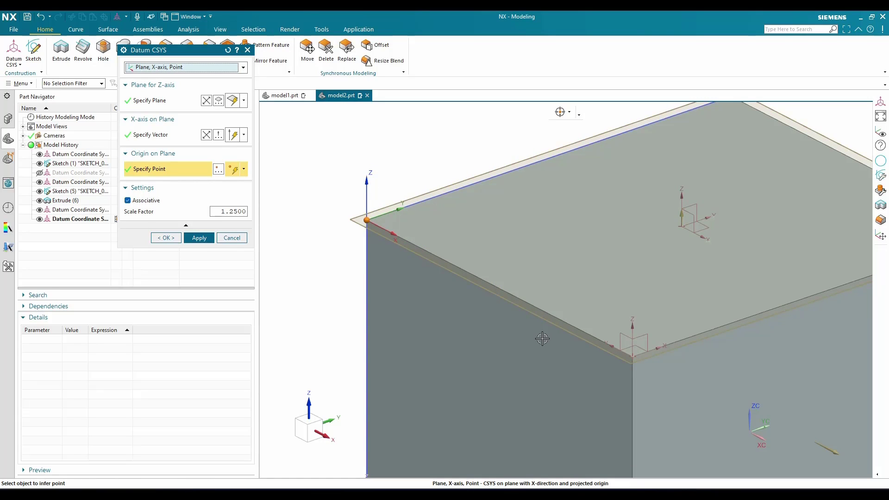
key(ctrl+f)
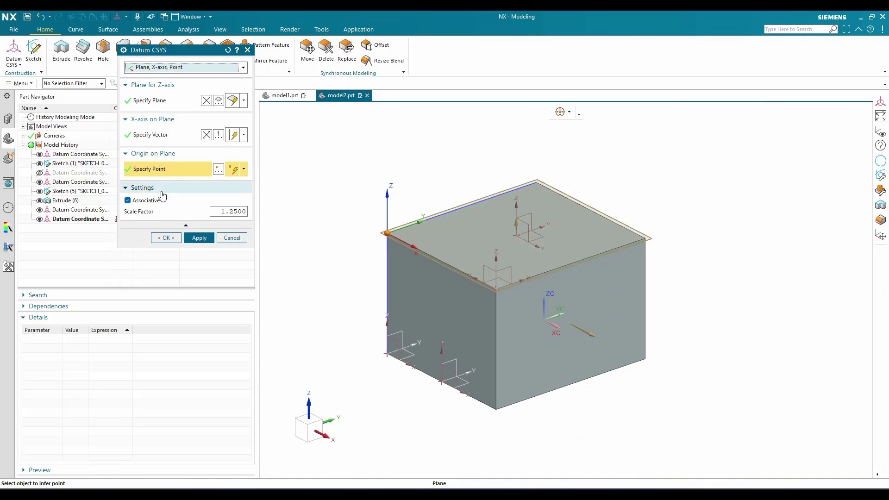
click(199, 237)
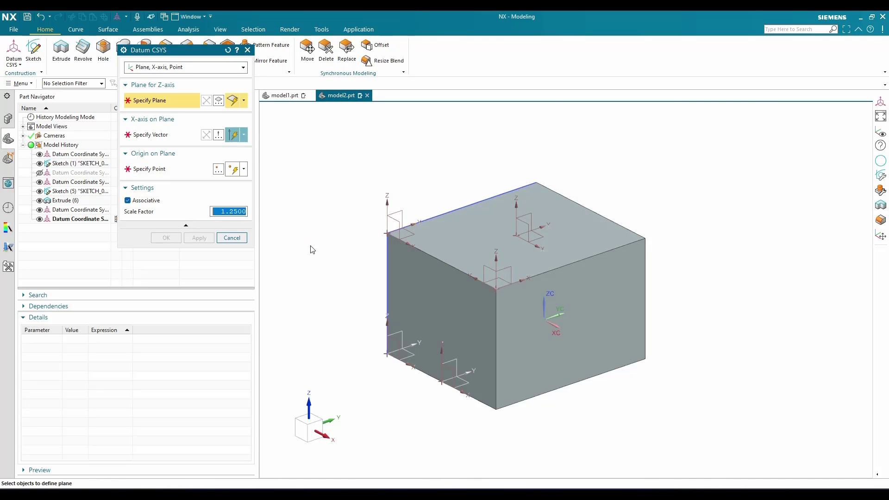
- Start a Three Planes datum coordinate system, using the right front face for the X-direction and the adjacent right rear face for the Y-direction
click(163, 69)
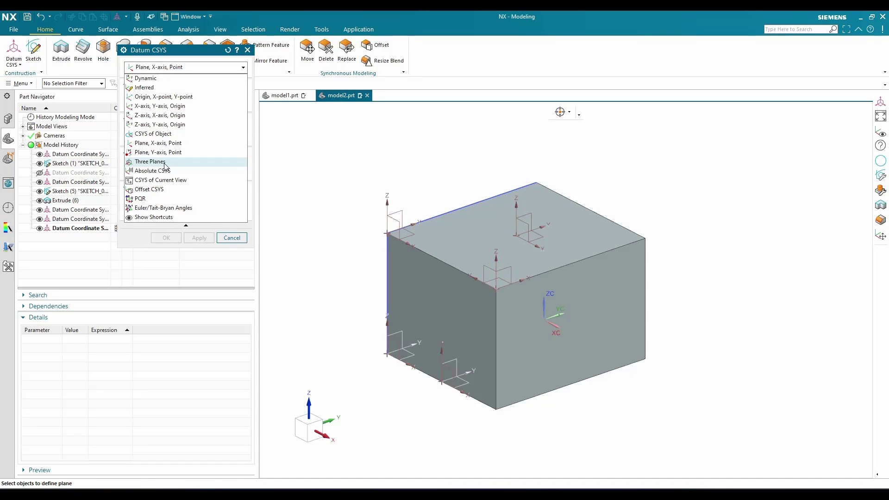
click(165, 163)
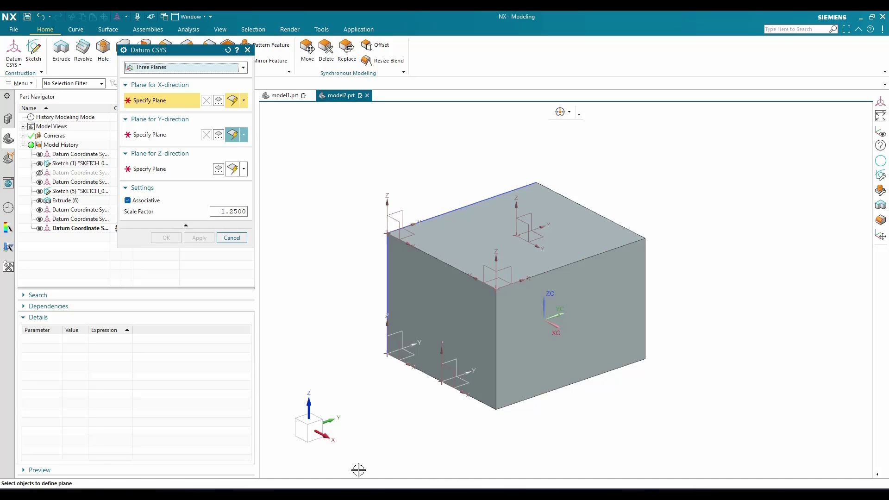
click(602, 332)
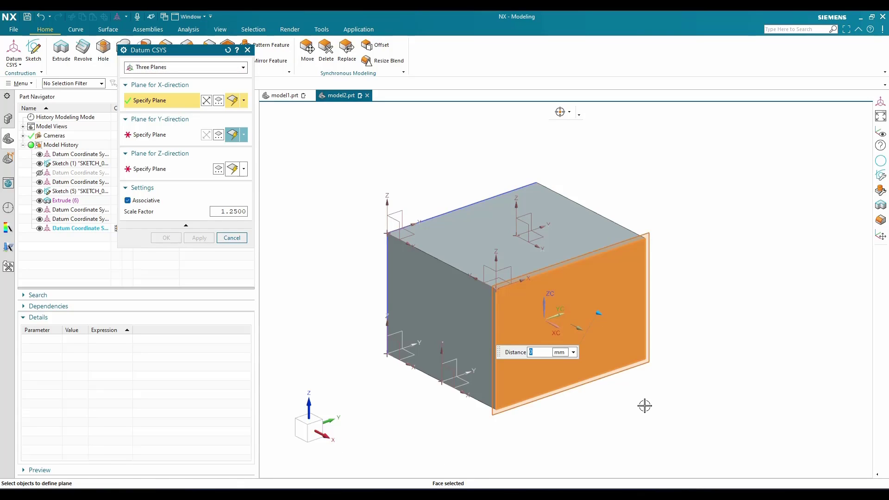
click(155, 135)
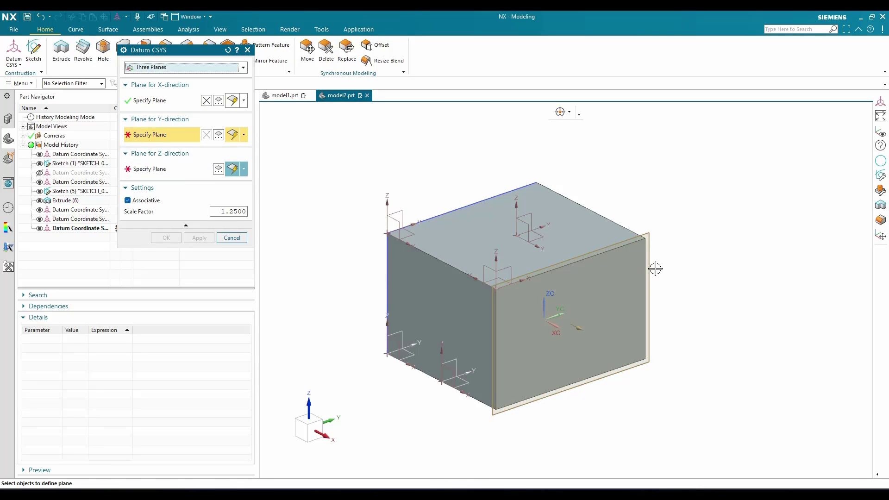
middle_drag(646, 284, 607, 301)
click(607, 302)
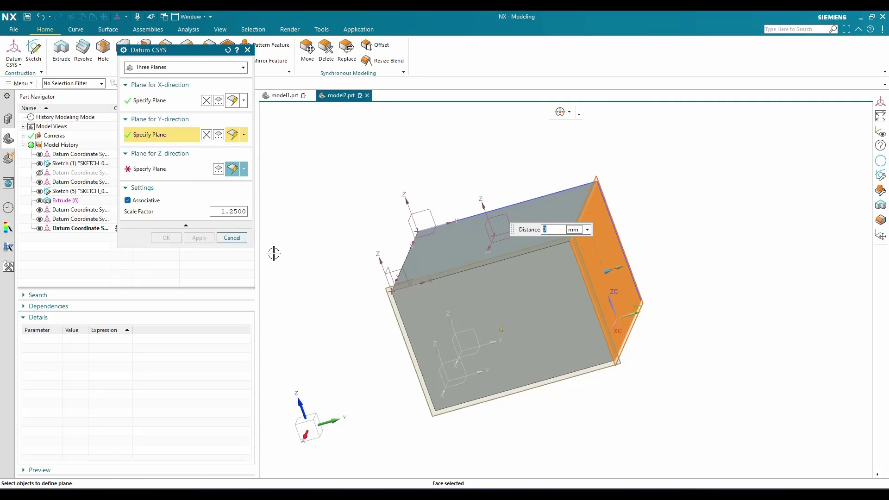
- Use the block's top face as the plane for the Z-direction and create the coordinate system
middle_drag(421, 291, 504, 321)
click(481, 257)
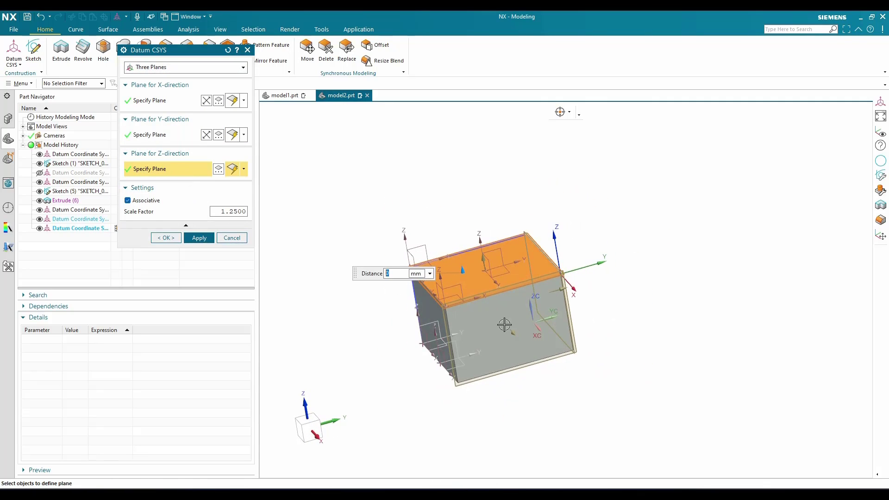
scroll(564, 274, up, 5)
scroll(564, 274, up, 3)
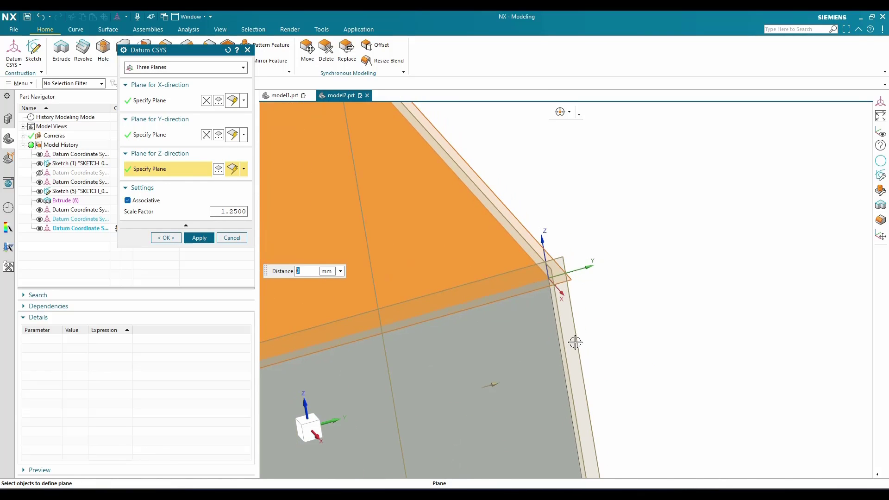
scroll(532, 302, down, 3)
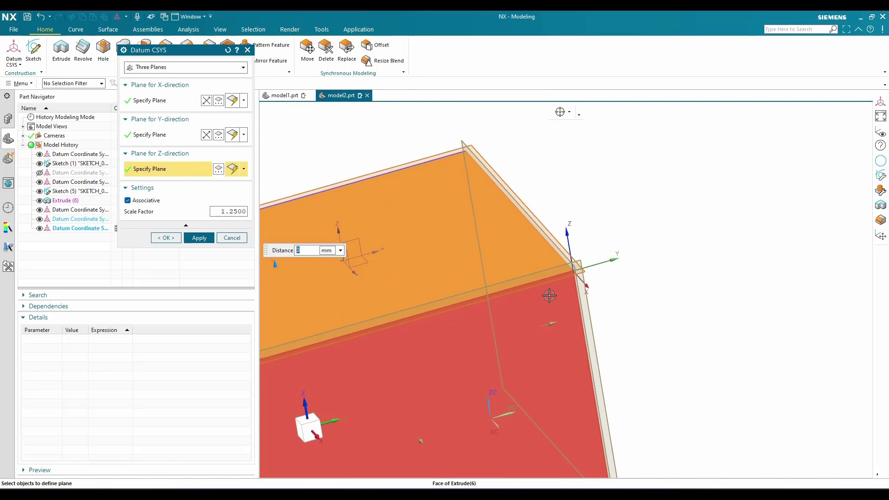
scroll(551, 293, down, 5)
scroll(602, 268, up, 6)
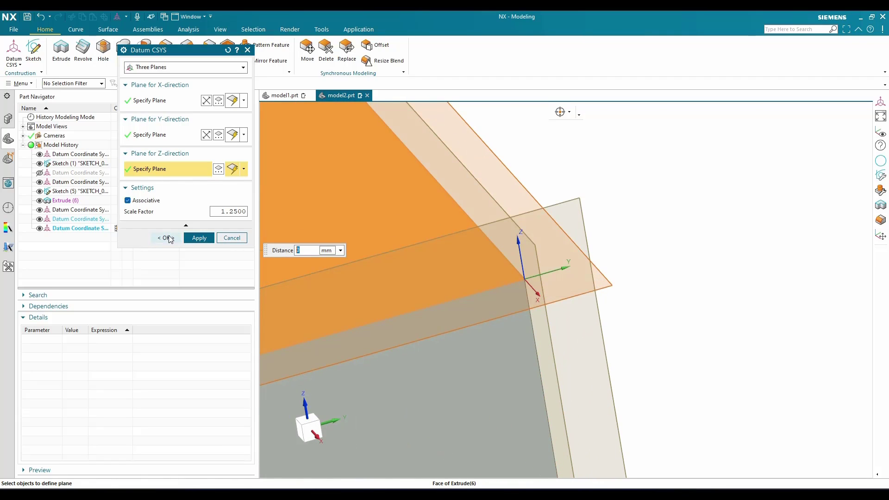
click(194, 241)
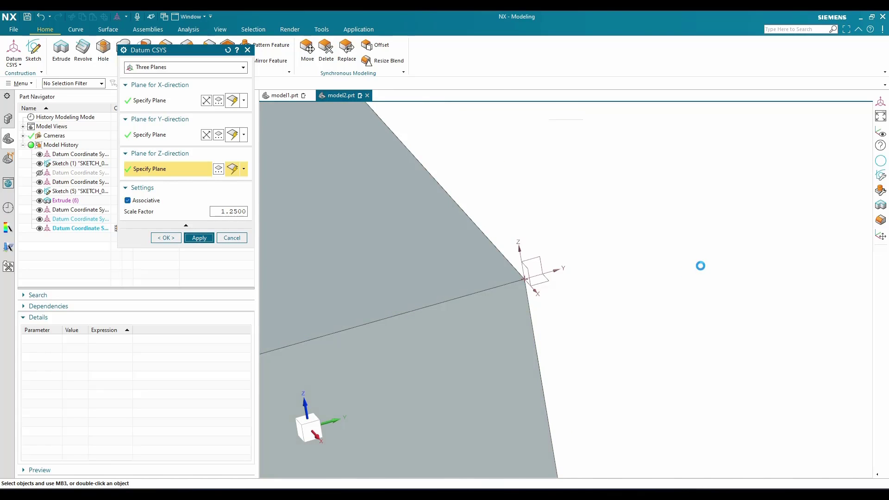
- Start an Offset CSYS datum coordinate system referenced to the coordinate system at the block's right top corner
click(185, 67)
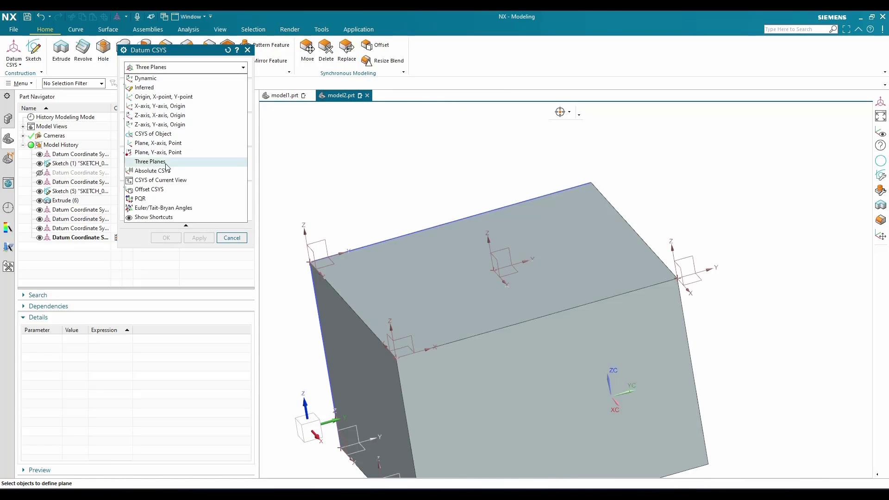
click(167, 190)
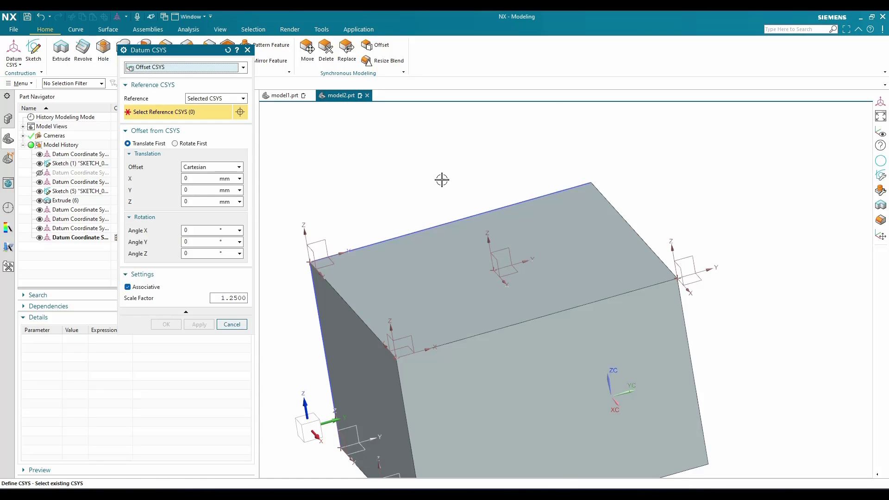
scroll(550, 193, down, 2)
scroll(656, 255, up, 2)
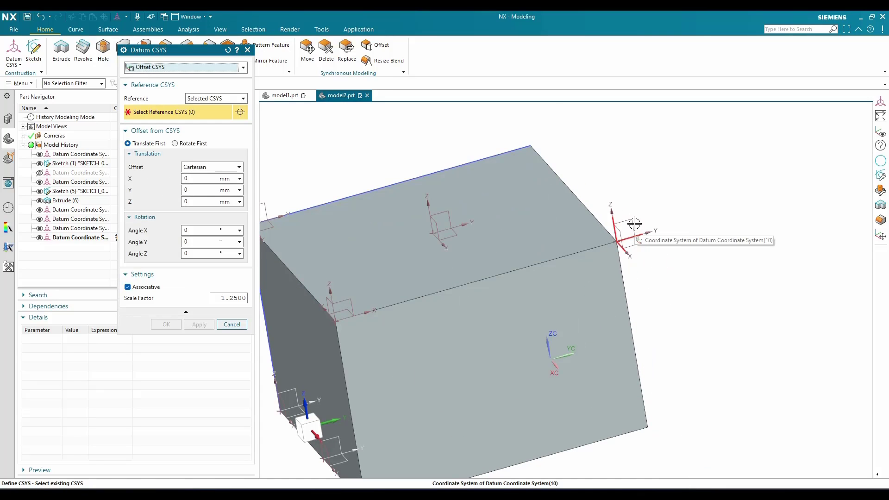
scroll(655, 218, down, 2)
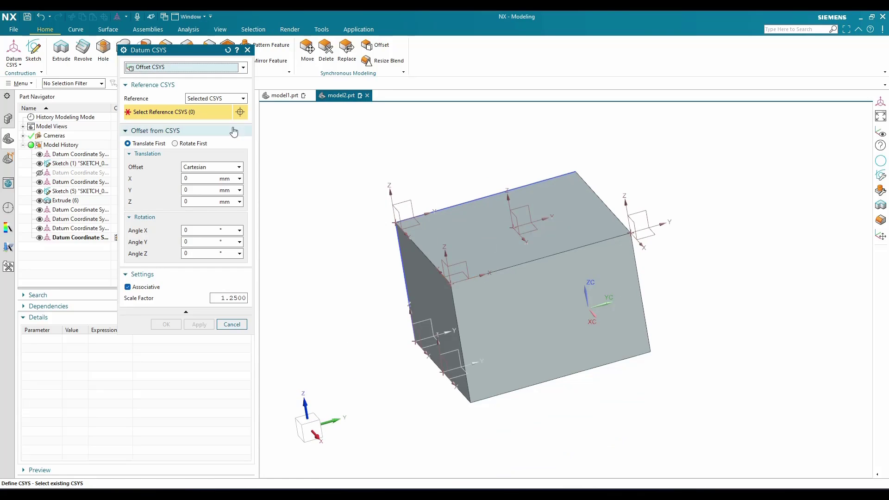
scroll(686, 229, up, 2)
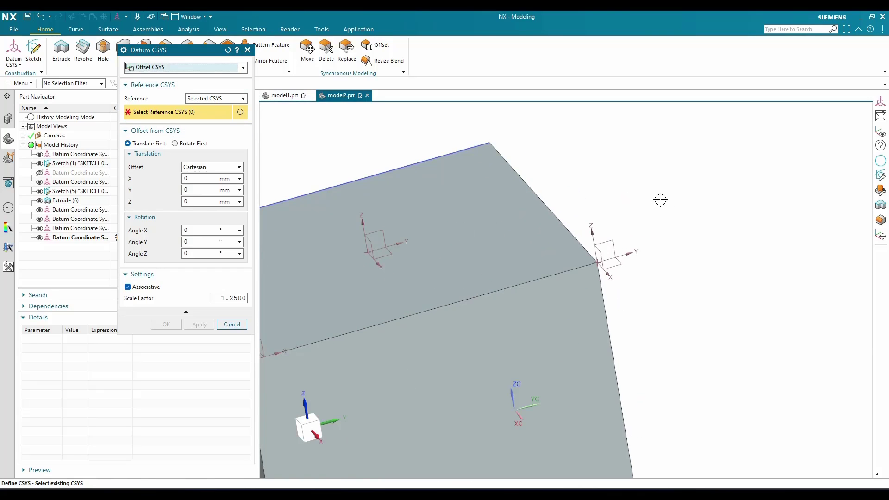
click(599, 247)
scroll(558, 263, down, 1)
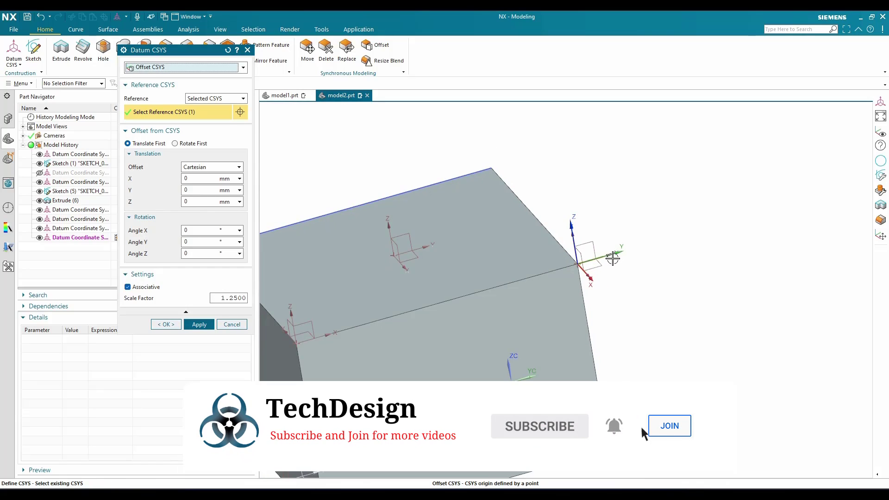
- Set the X translation to 100 mm and create the offset coordinate system
click(192, 178)
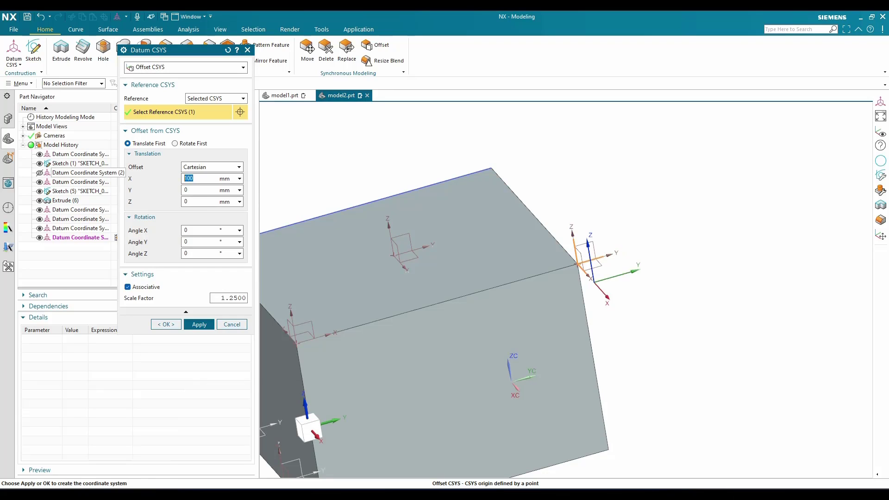
key(Return)
scroll(601, 291, up, 3)
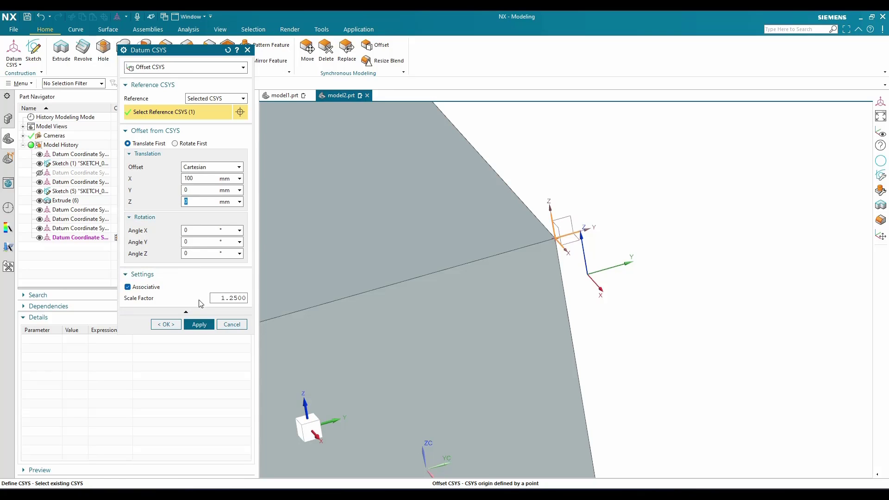
click(198, 325)
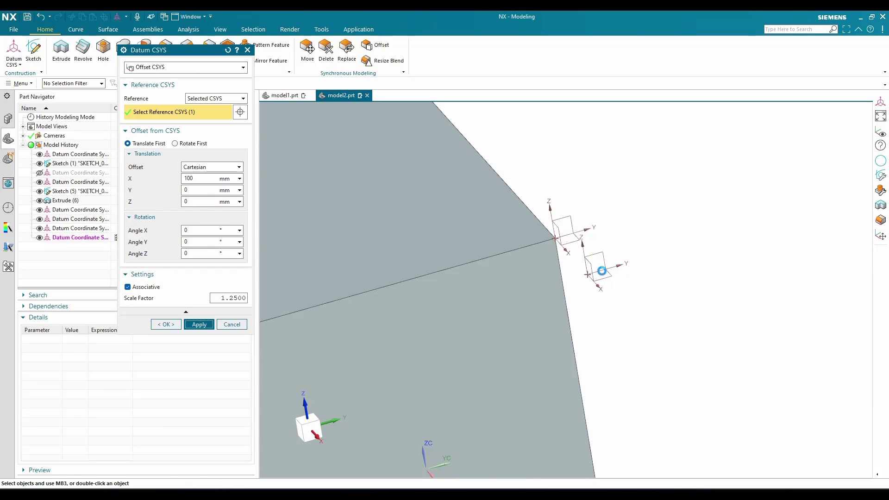
- Create a Dynamic datum coordinate system from the right top corner's one, tilted about X with its origin moved to about X 760, Y 115, Z 400
click(185, 67)
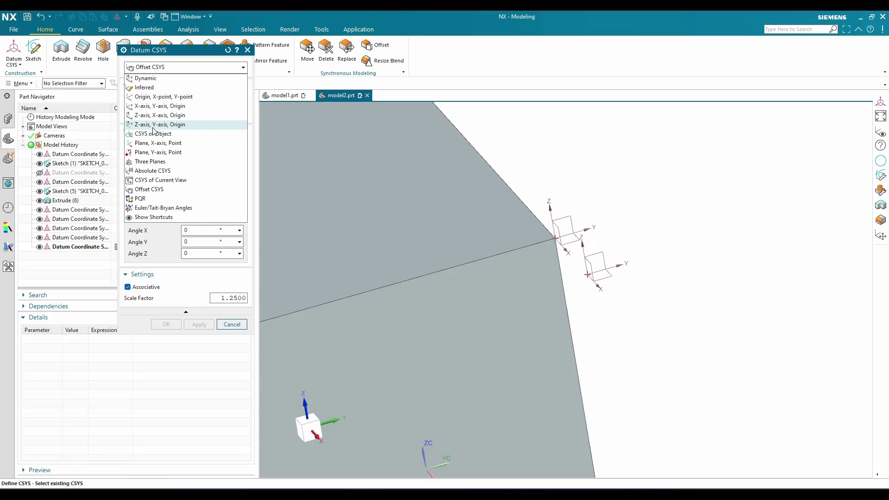
click(155, 79)
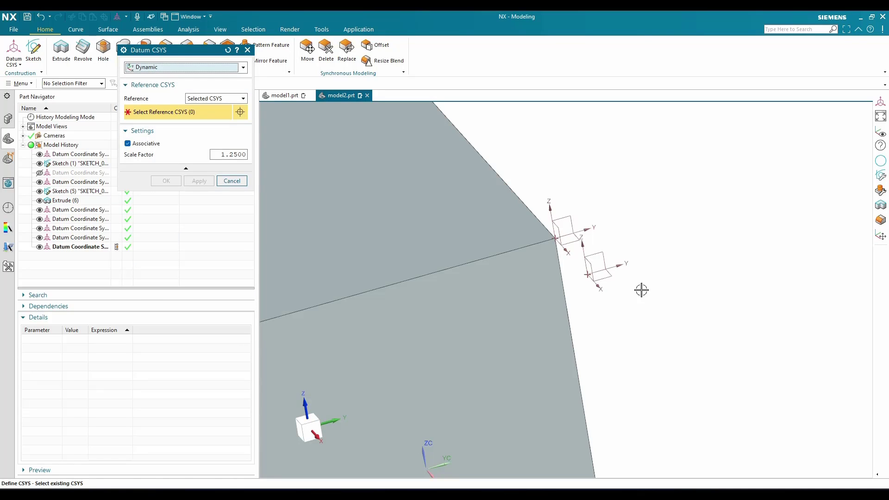
scroll(648, 282, down, 2)
click(607, 255)
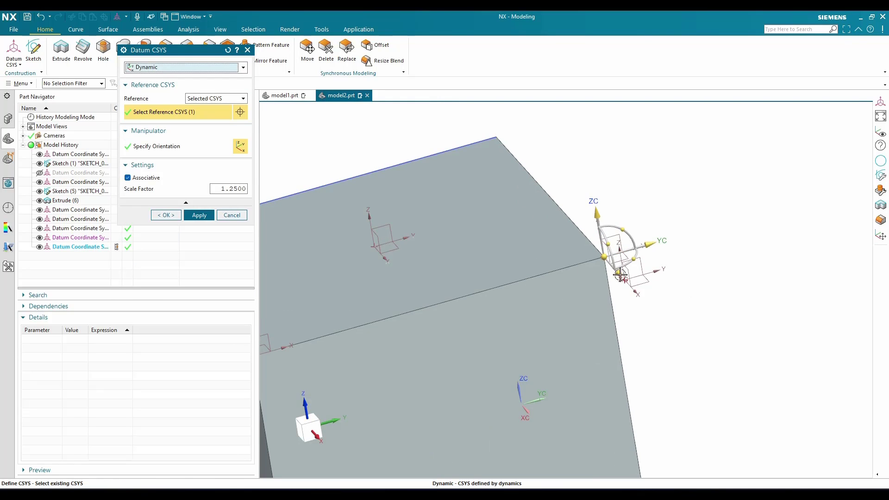
drag(650, 244, 647, 223)
click(638, 247)
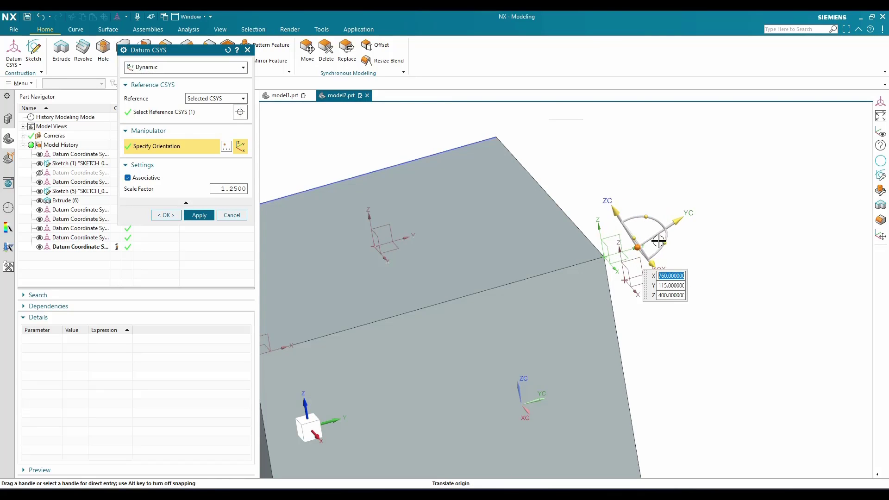
click(199, 215)
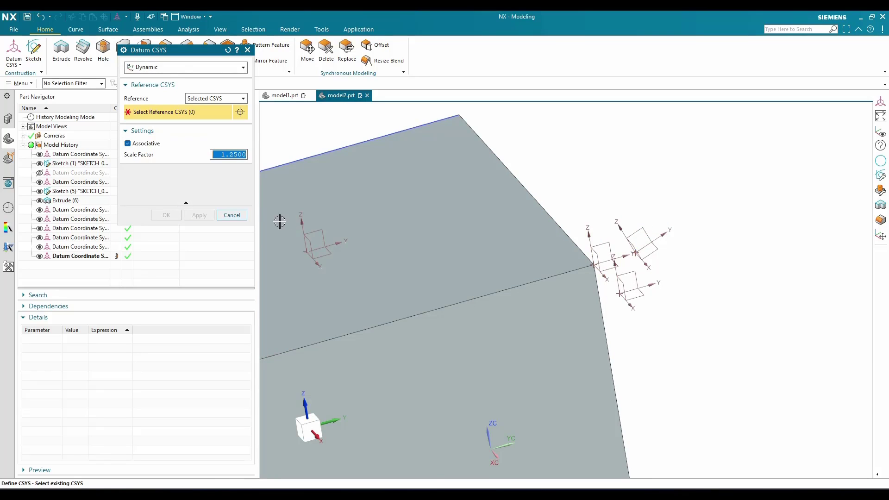
click(232, 215)
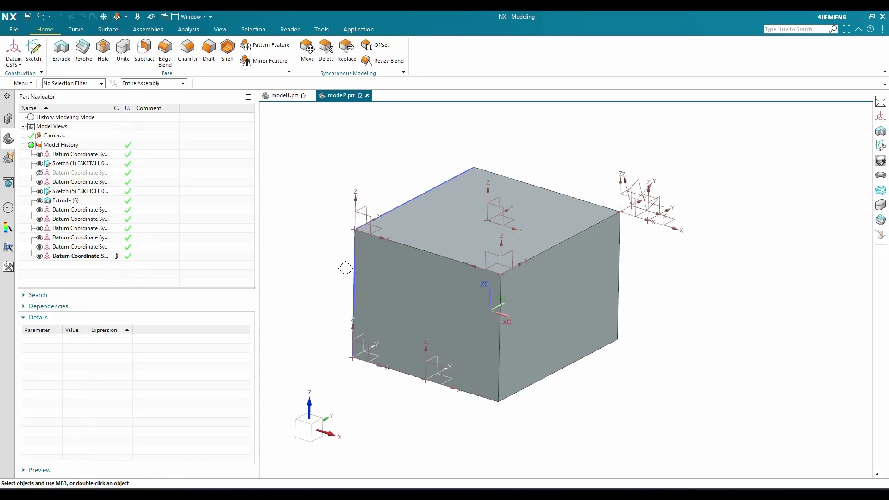
- Reopen the datum coordinate system at the block's left top corner to review its definition, and accept it as is
double_click(360, 212)
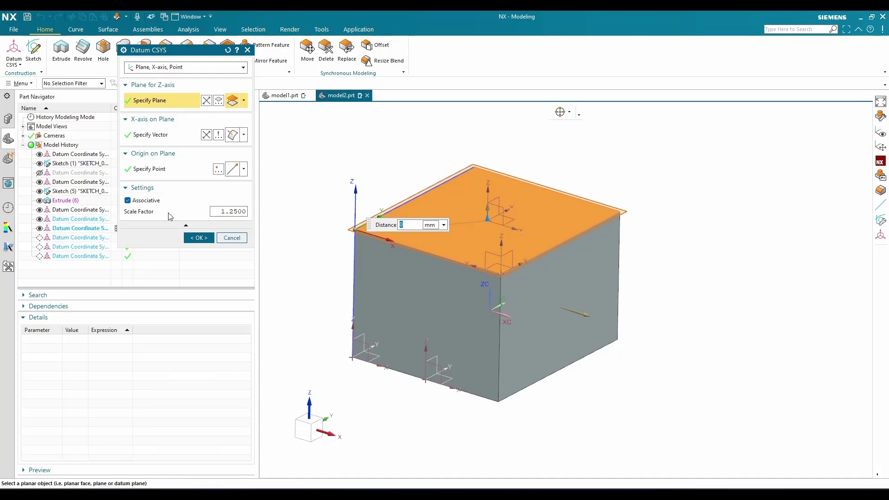
click(199, 239)
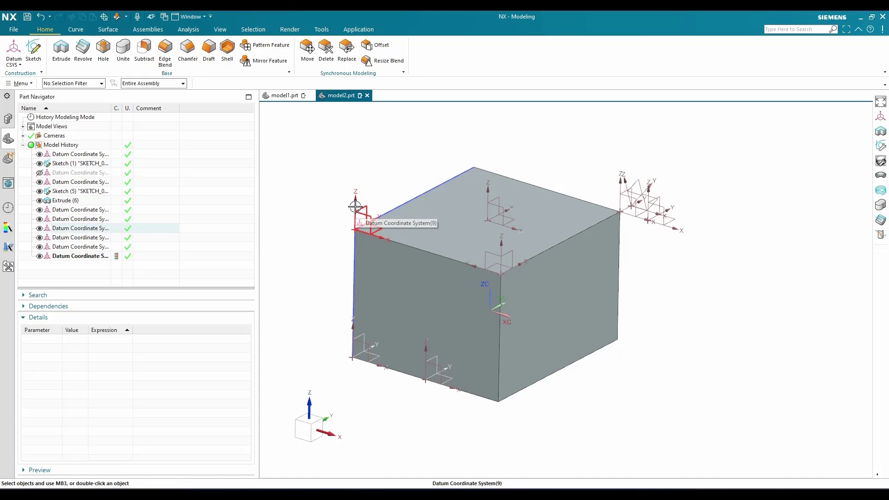
key(ctrl+f)
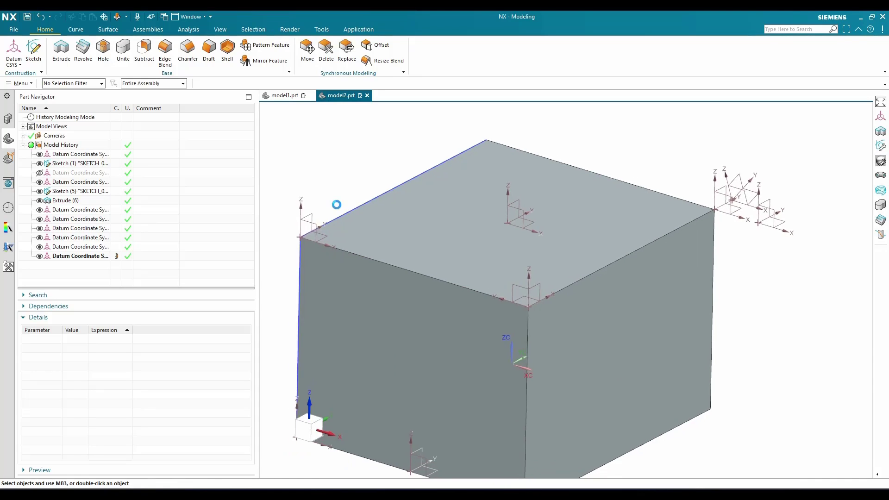